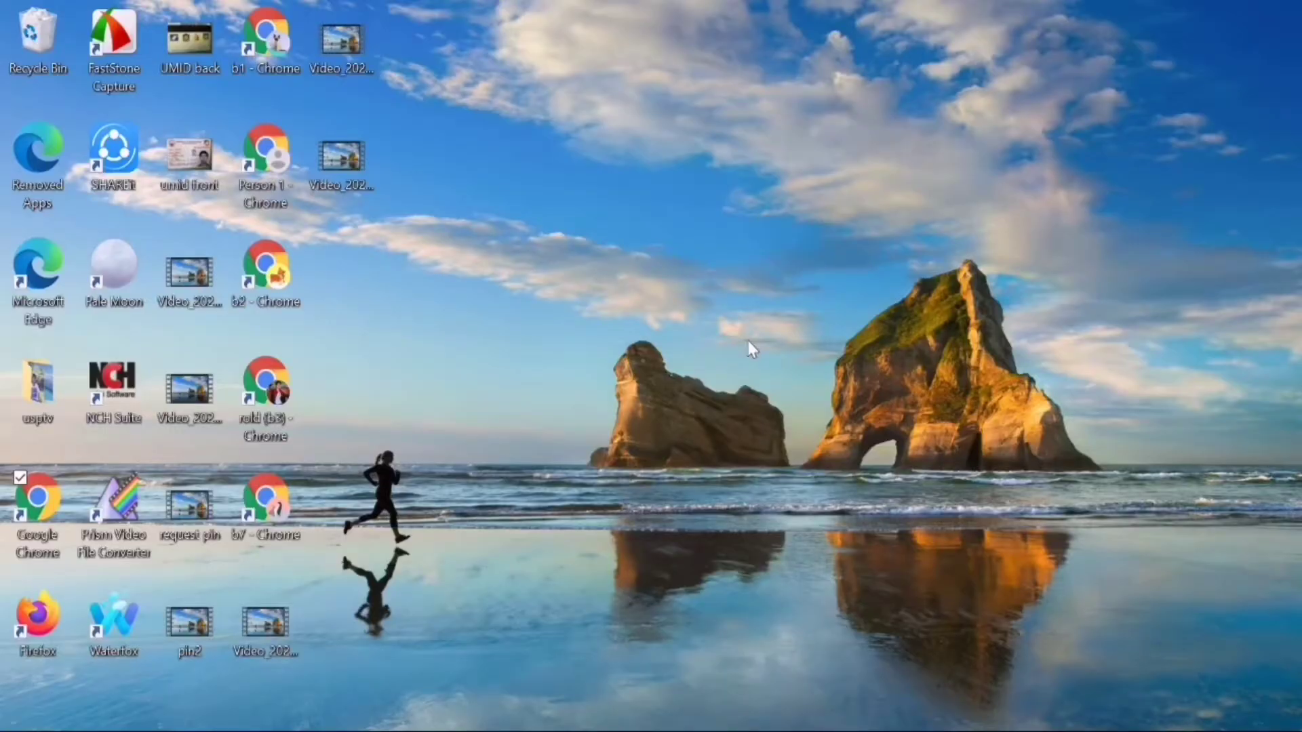
Launch Chrome full-screen, search 'google adsense' and open the Google AdSense sign-in result
double_click(42, 506)
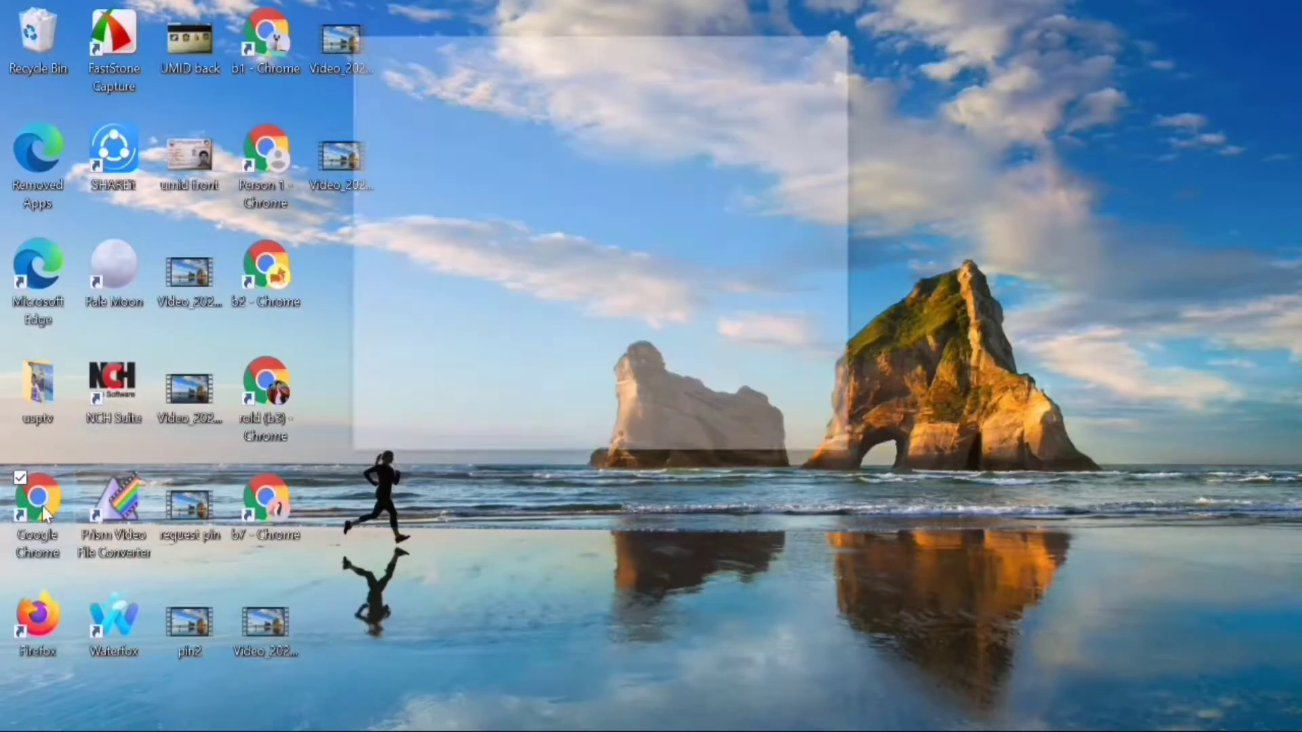
click(785, 47)
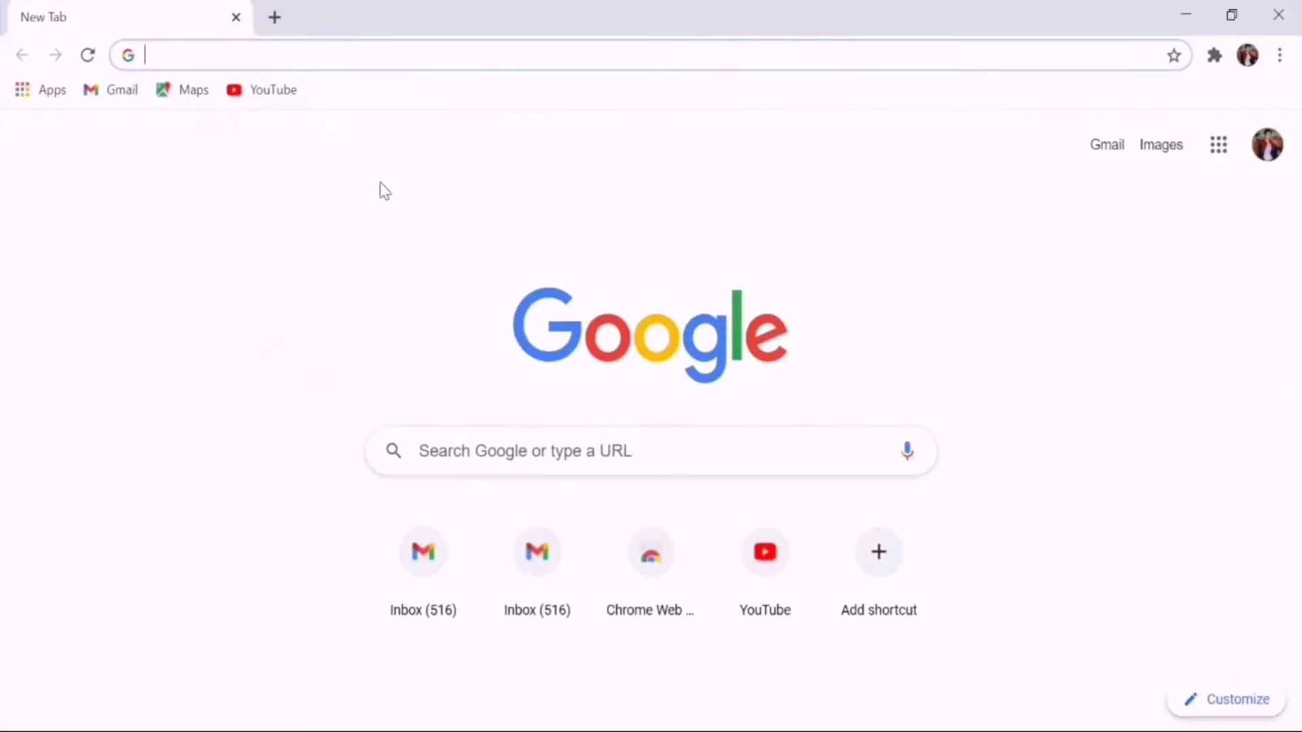
click(320, 60)
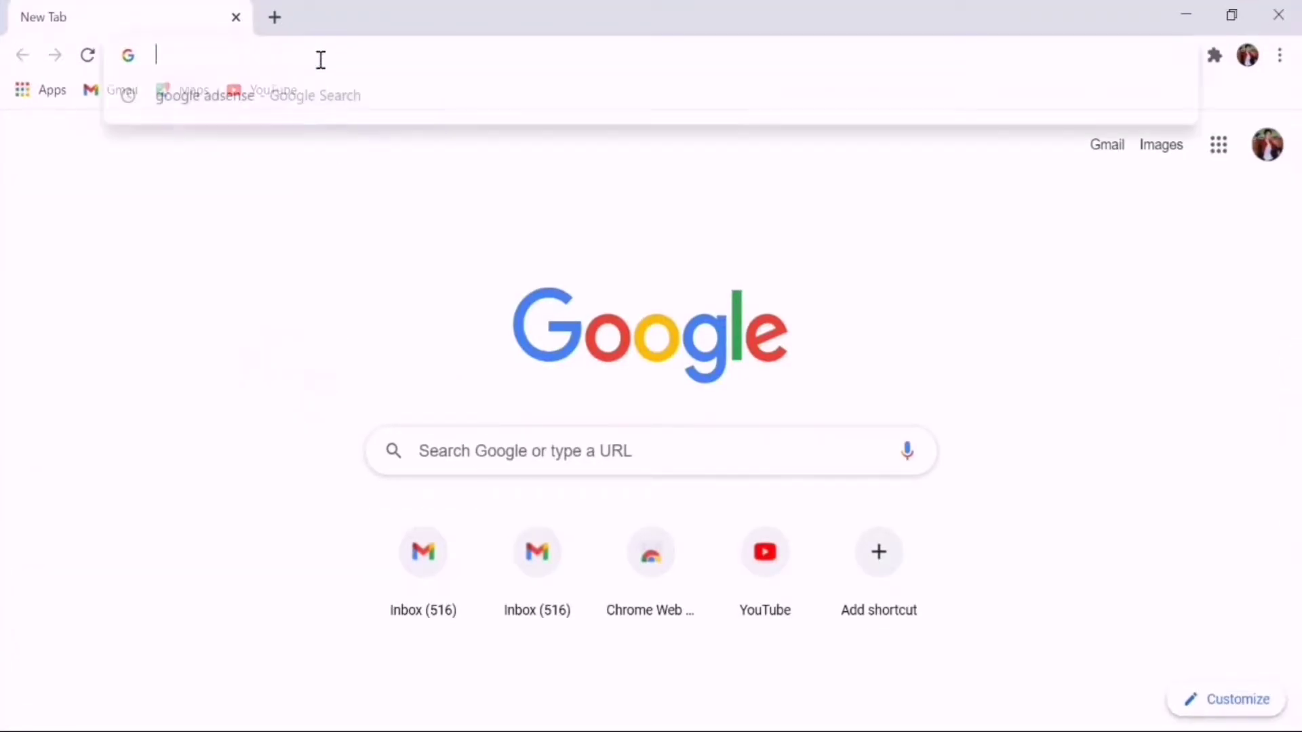
text(google adsense)
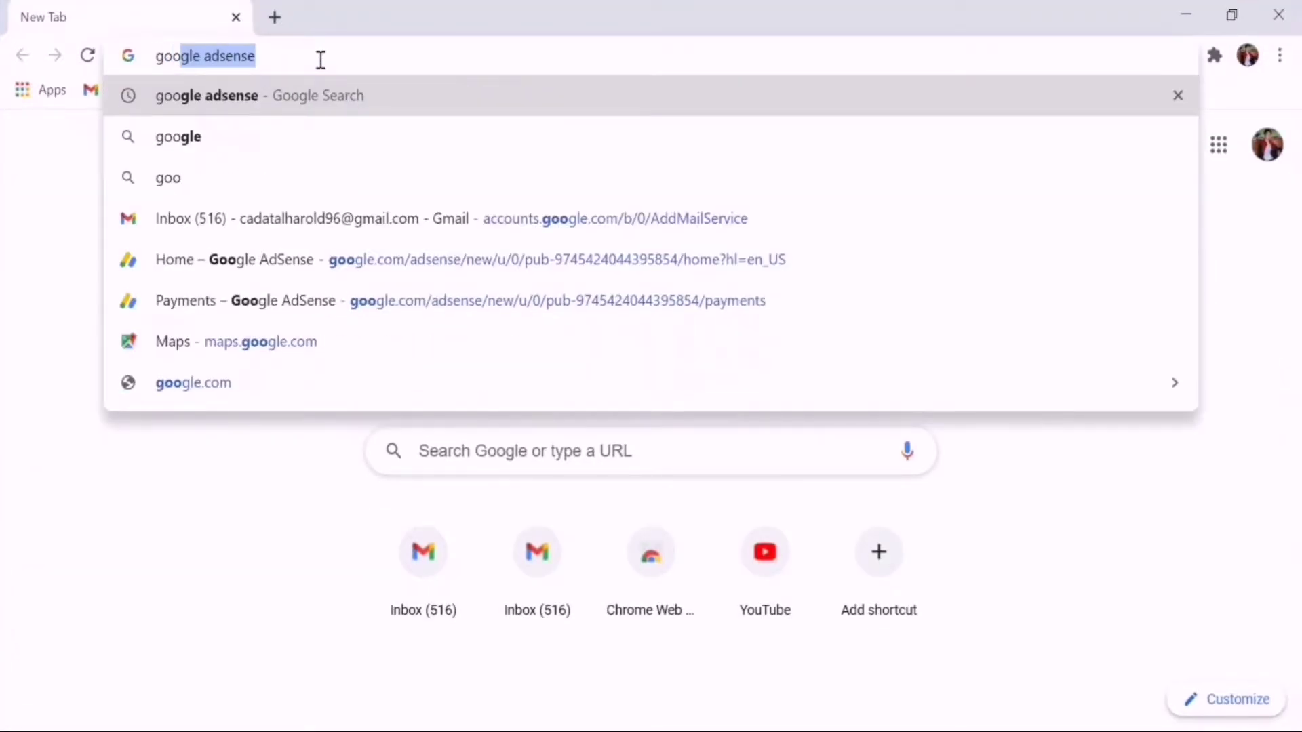
key(Return)
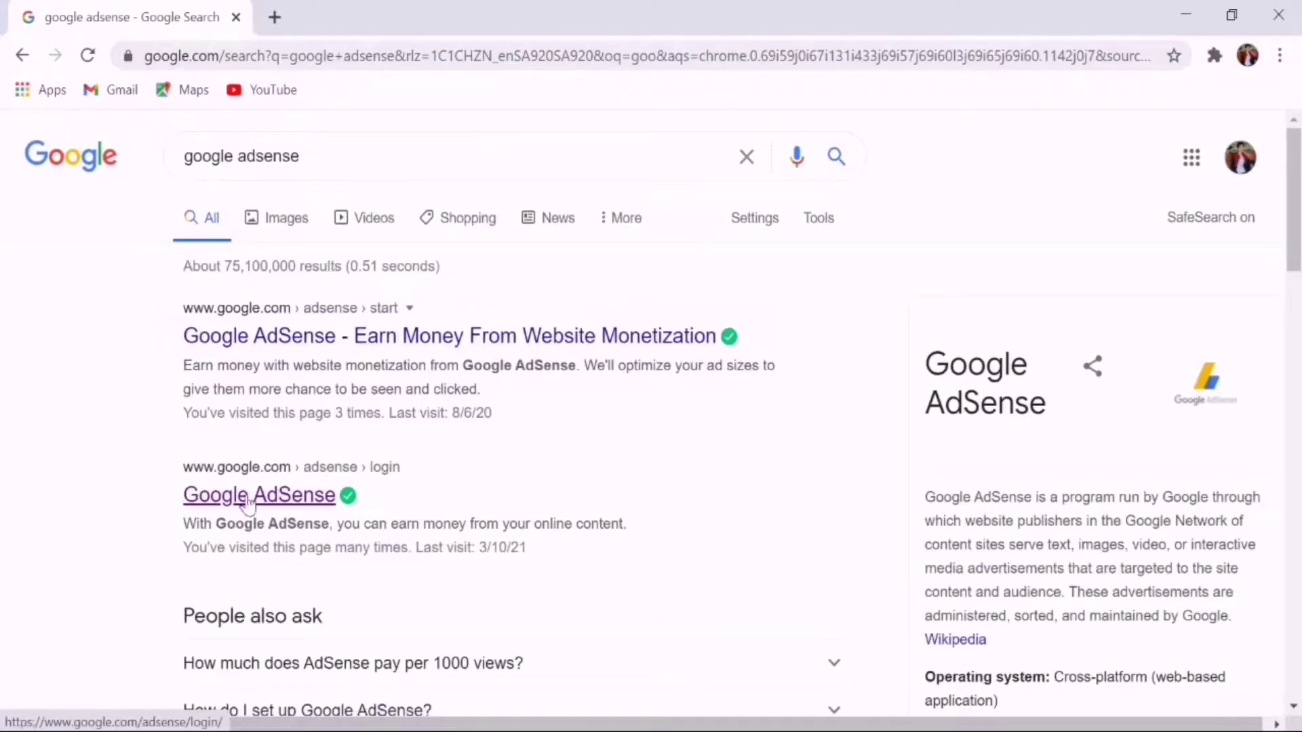
click(249, 502)
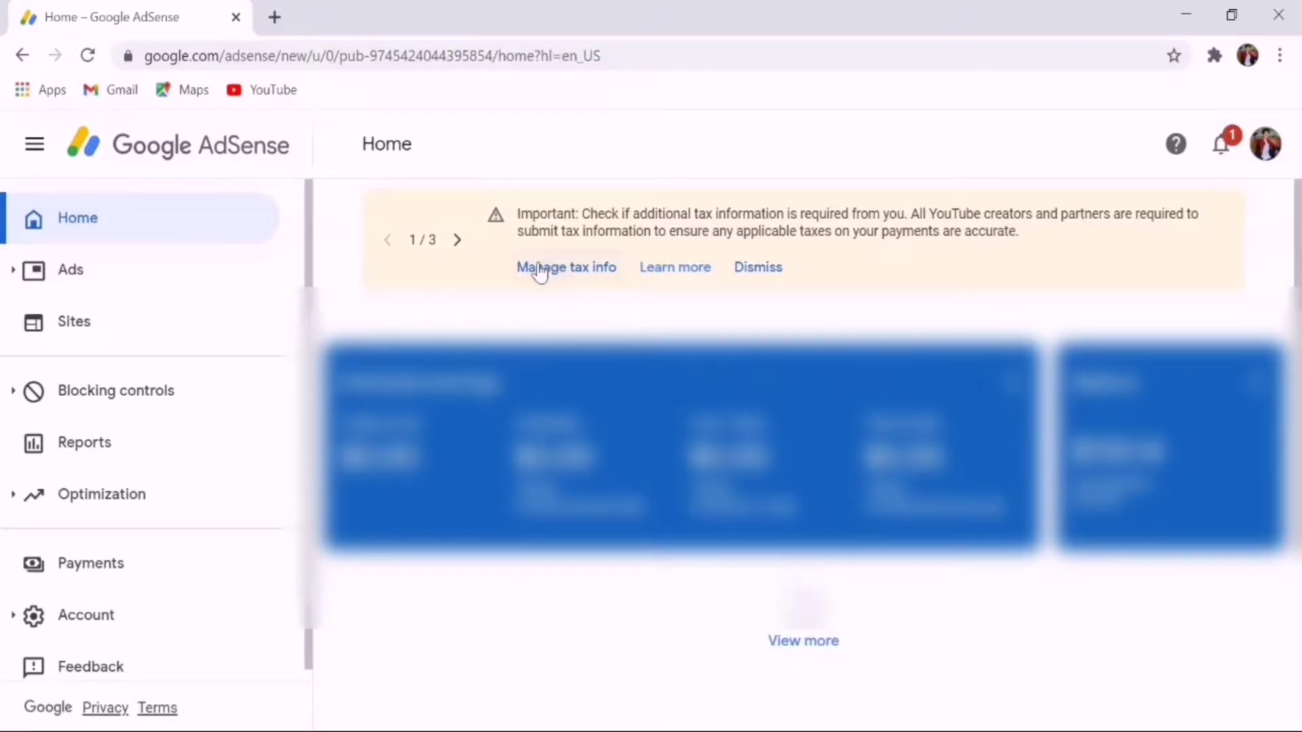
Open Manage tax info from the Payments page, showing no United States tax info on file
click(540, 269)
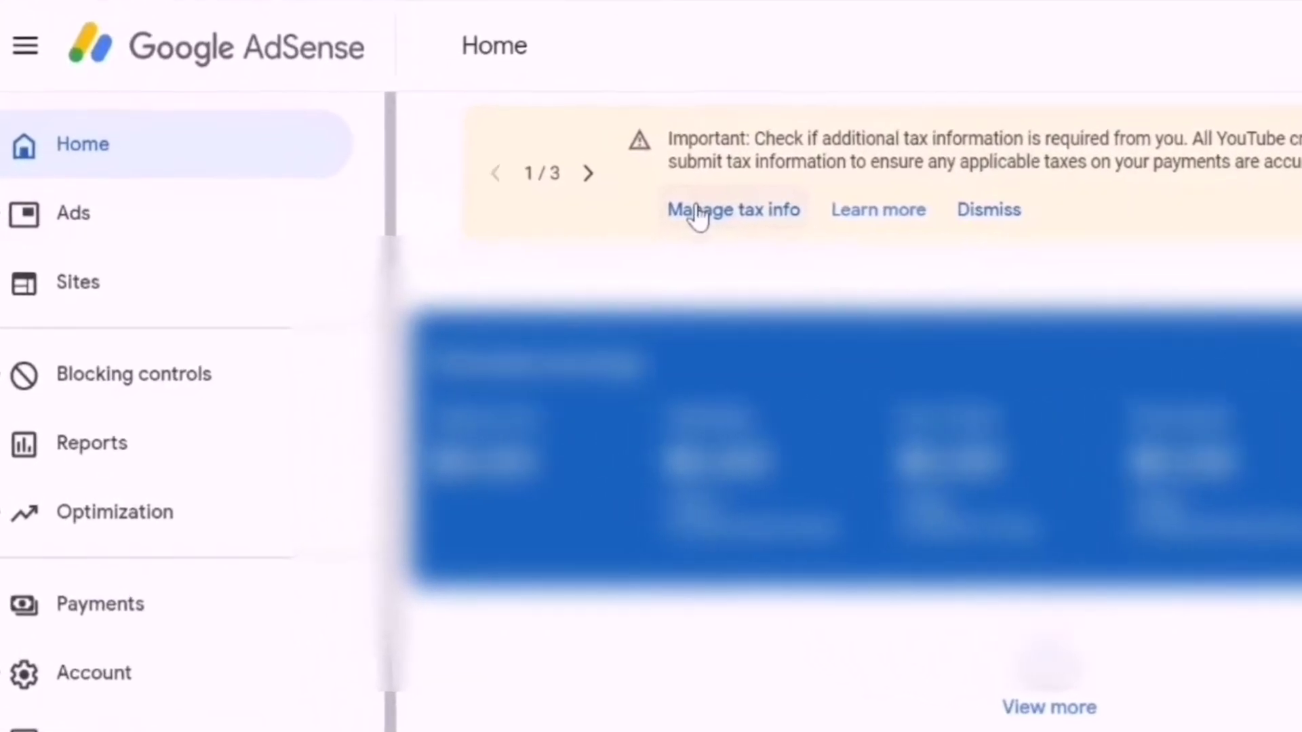
click(671, 222)
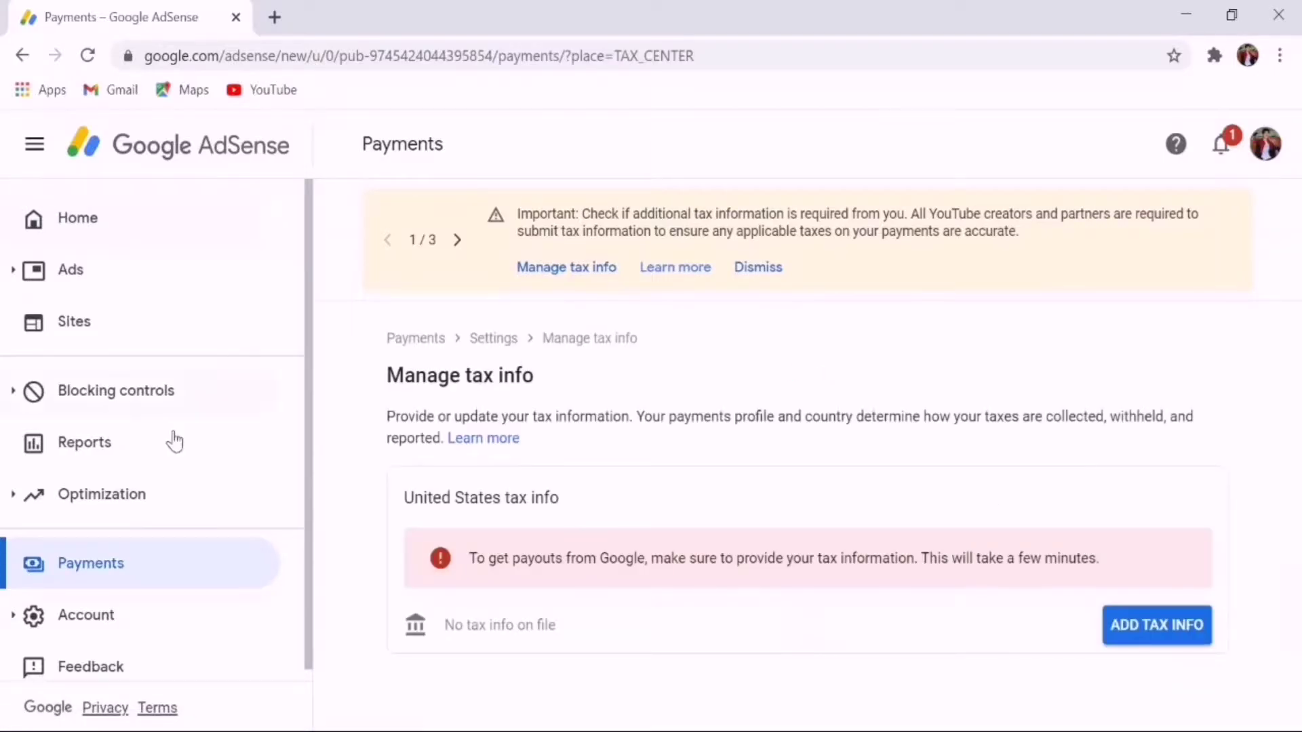
click(90, 573)
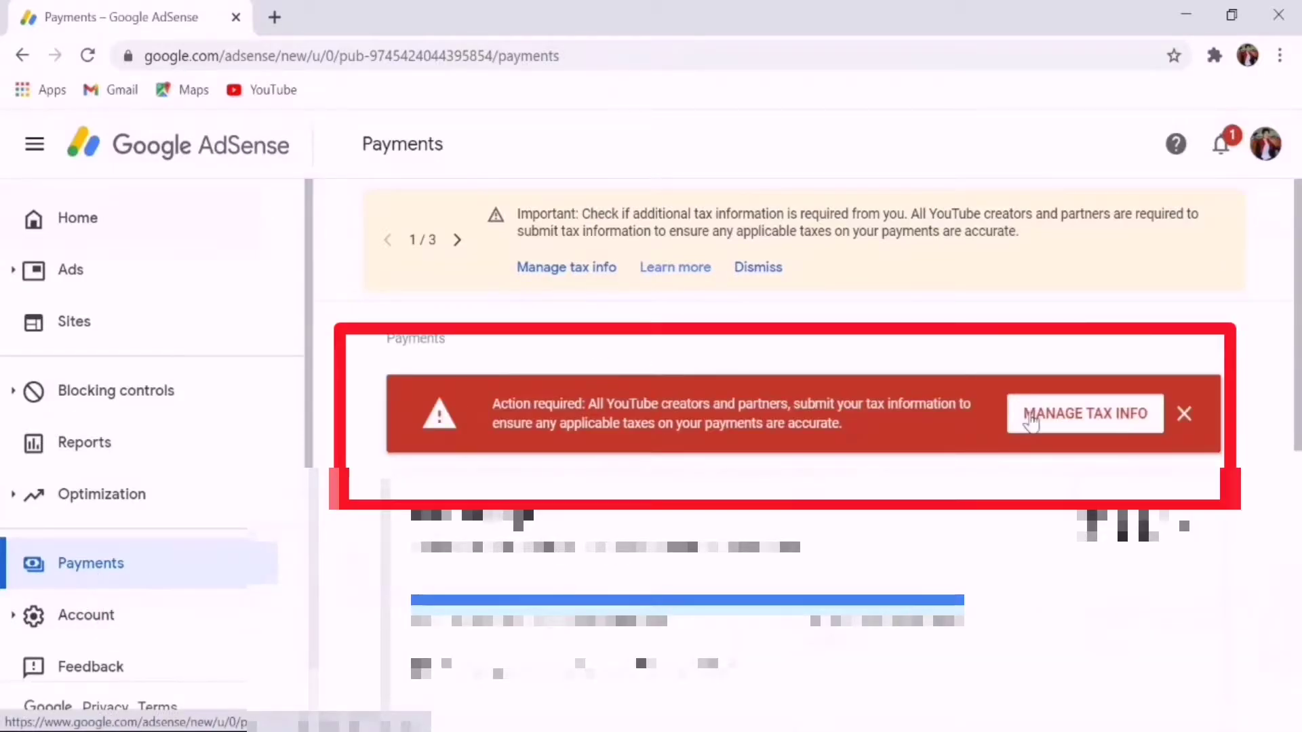
click(1052, 415)
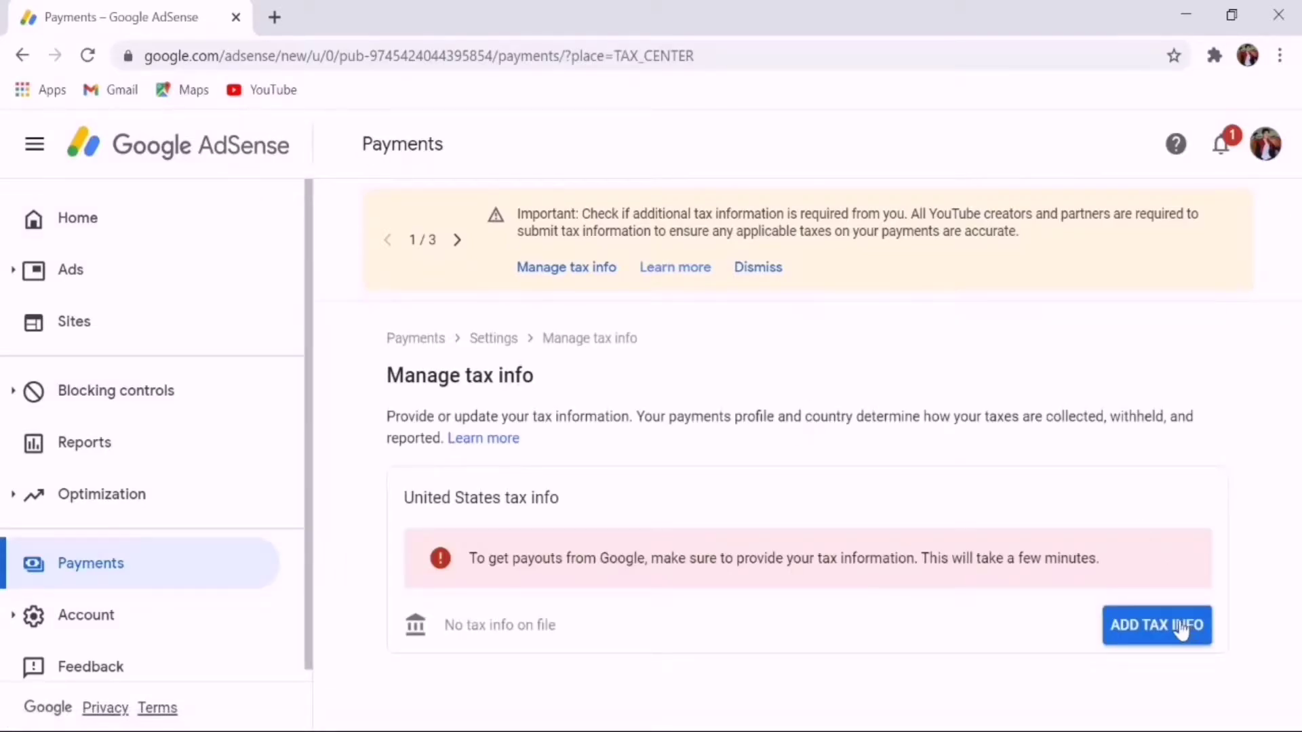
Start adding United States tax info and verify identity with the account password
click(1180, 624)
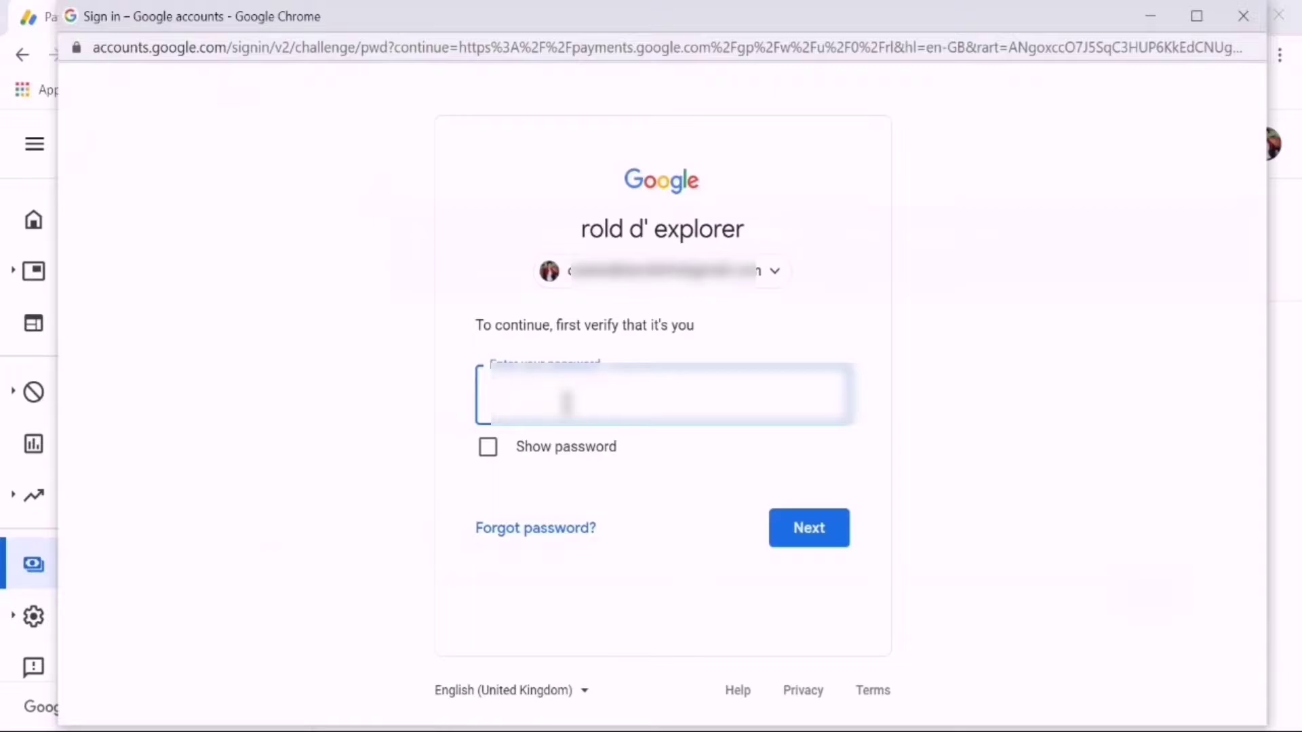
text(•••)
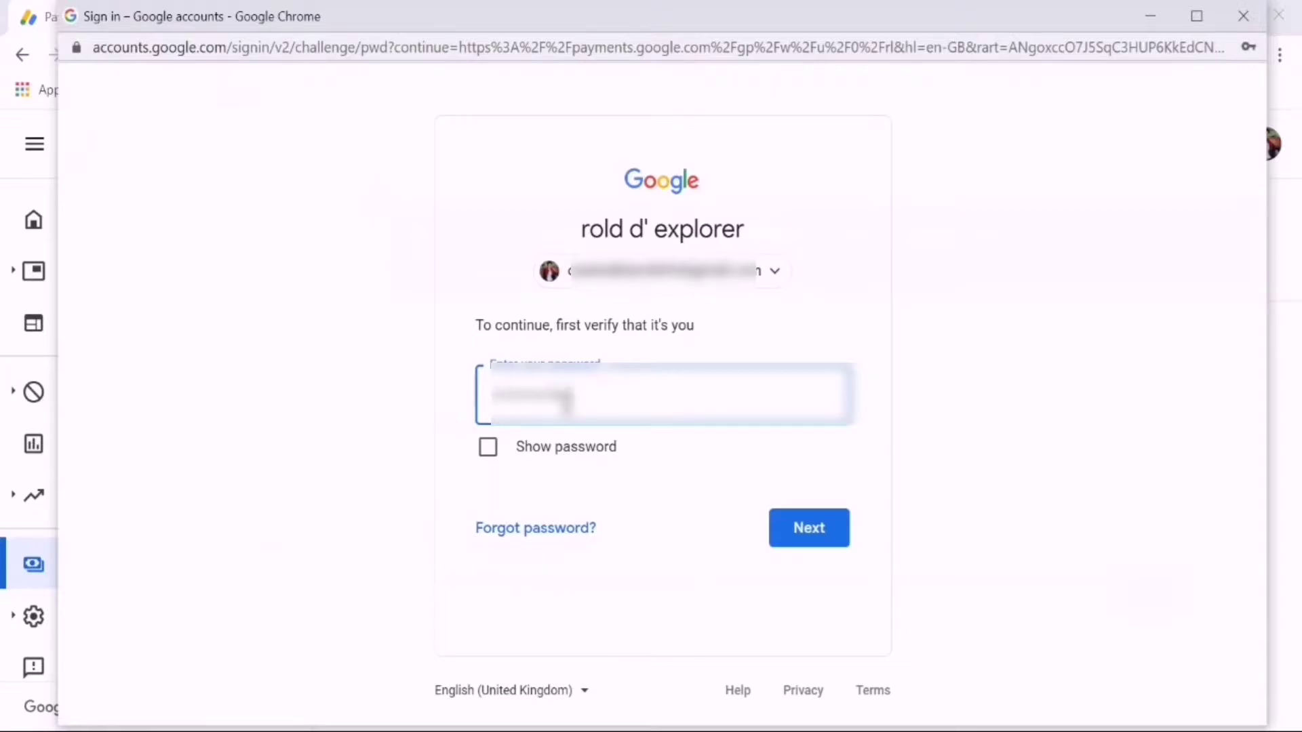
key(Return)
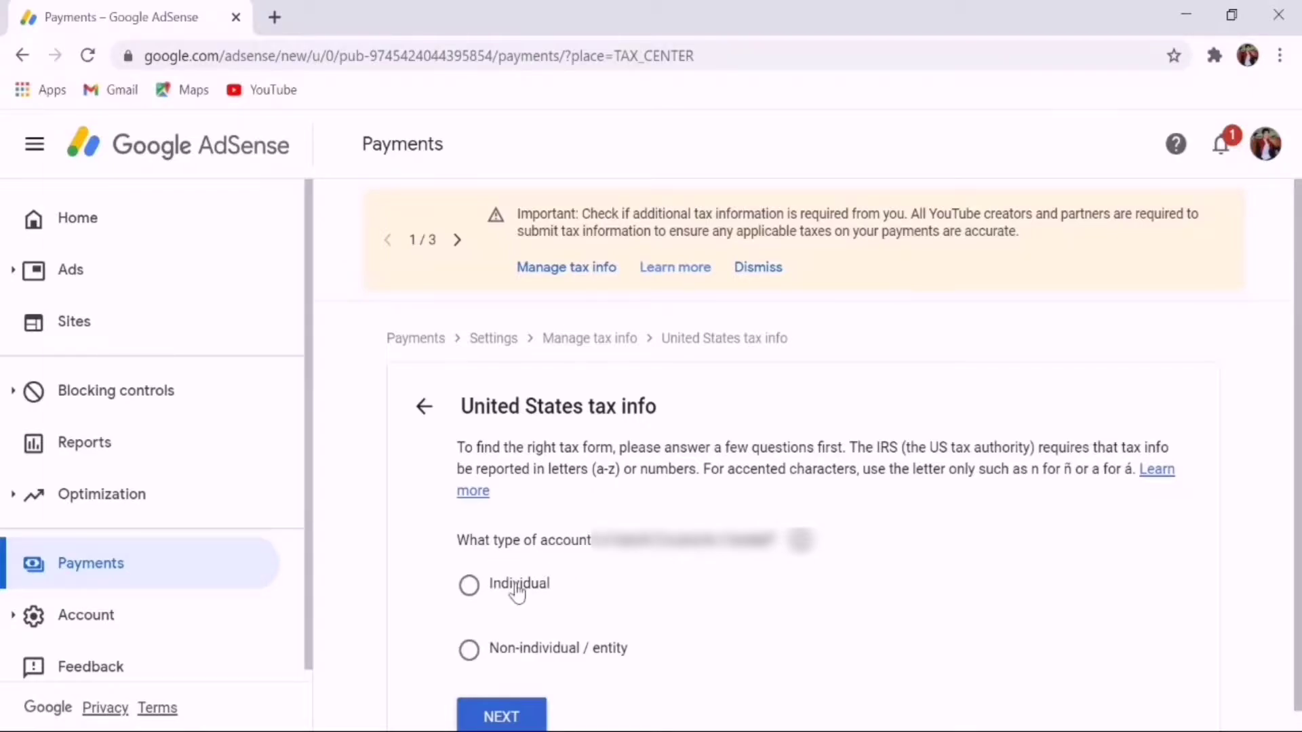
Answer Individual, not a US citizen or resident, and select the W-8BEN form type
click(519, 585)
scroll(677, 570, down, 1)
click(502, 695)
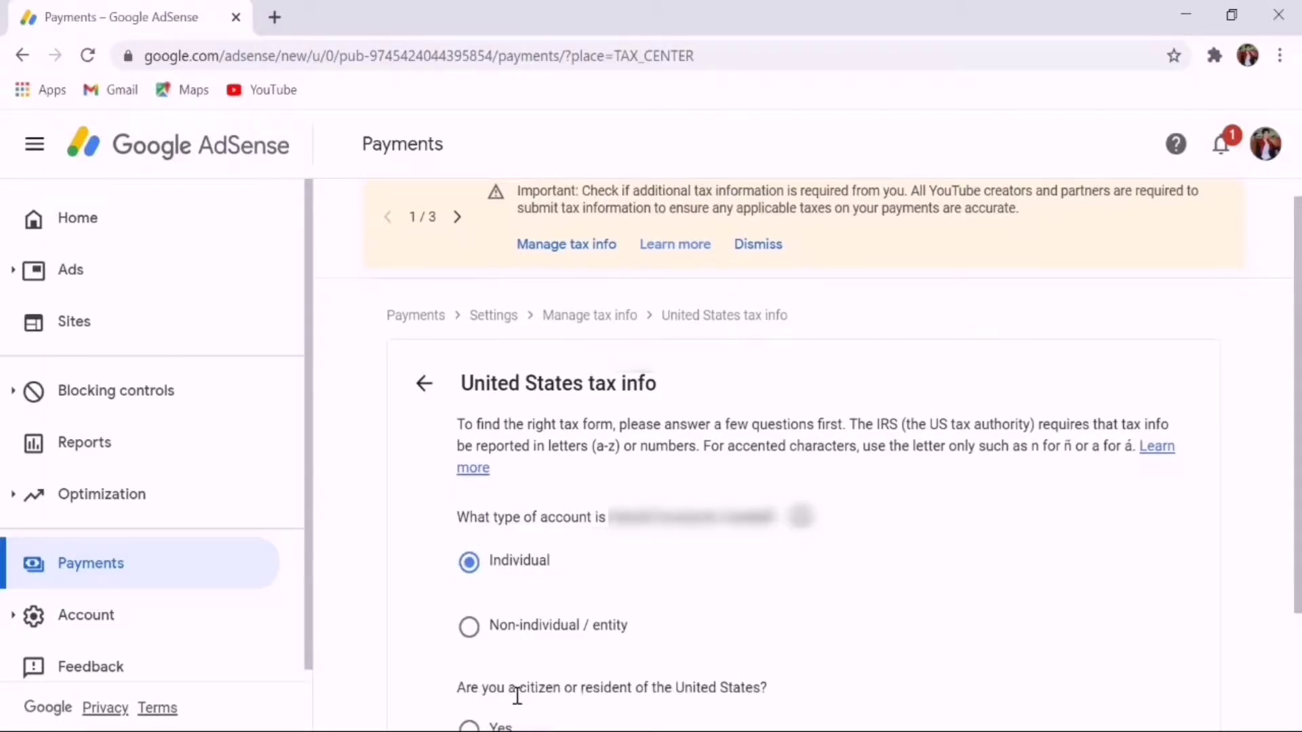
scroll(479, 563, down, 3)
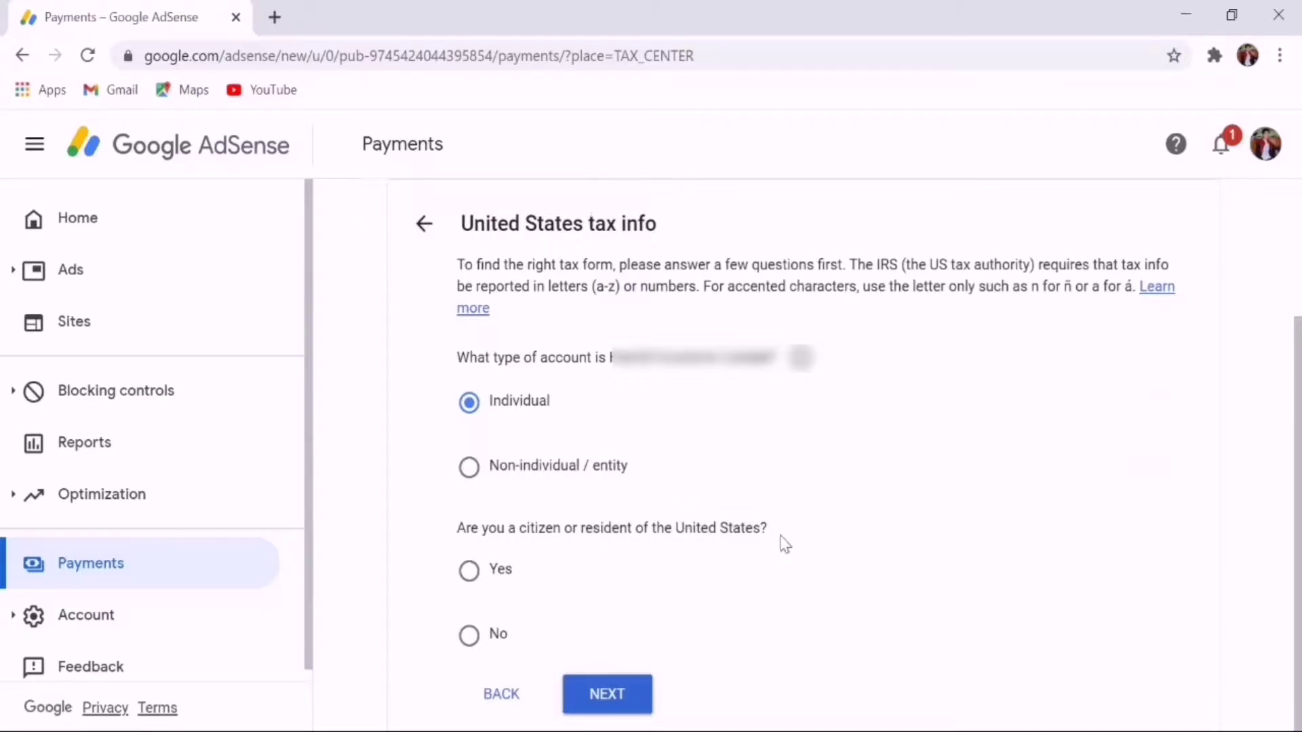
click(482, 641)
click(628, 709)
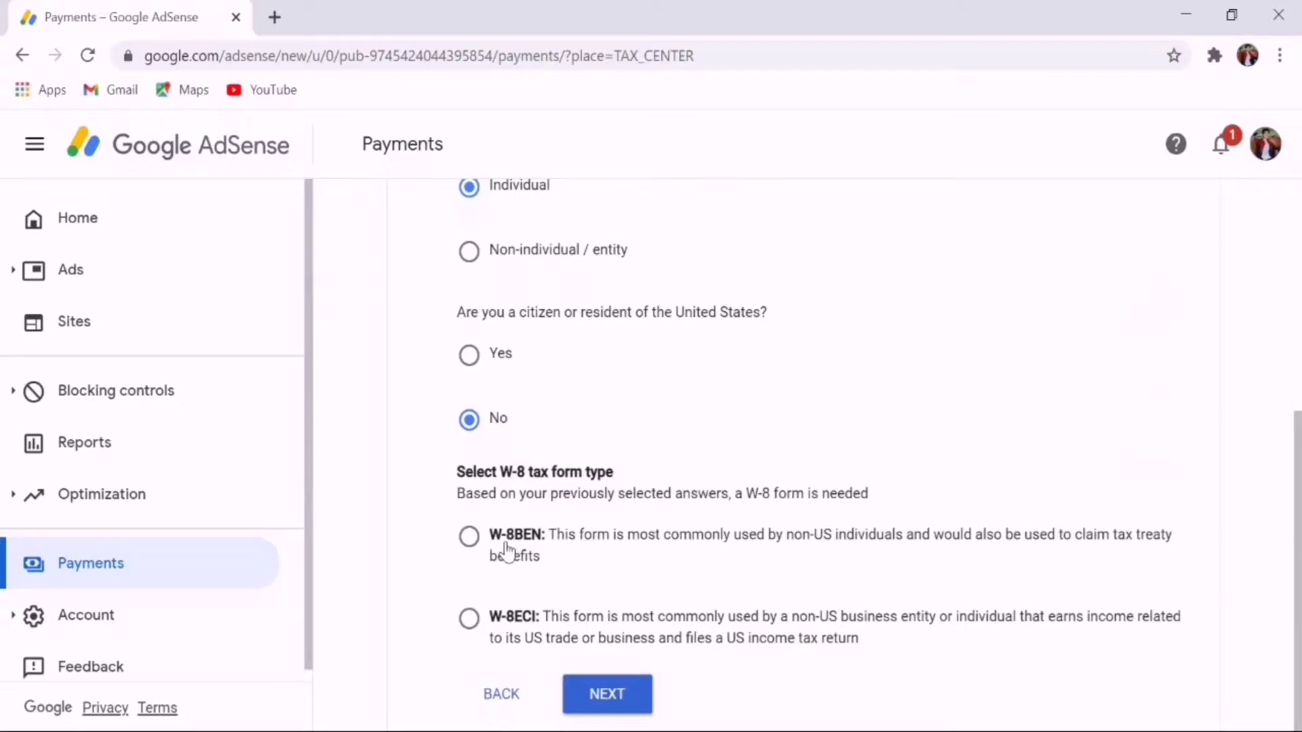
click(475, 546)
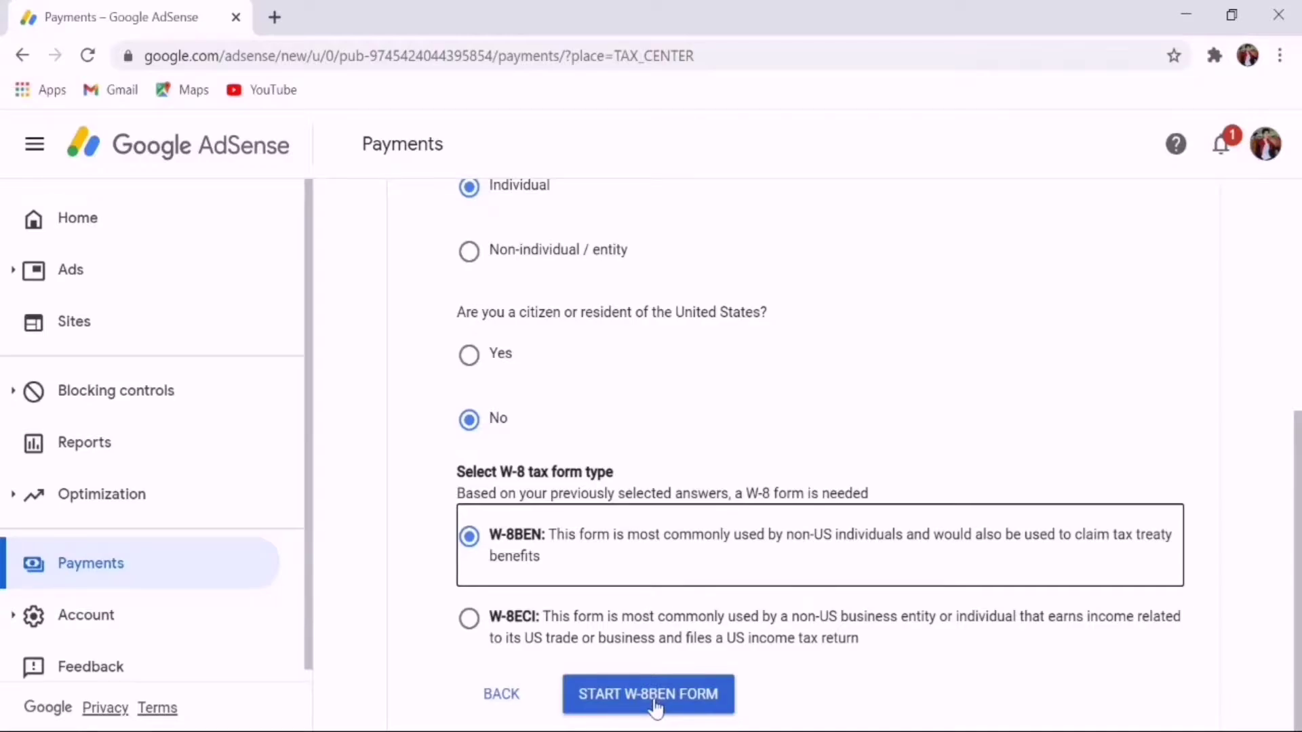
Start the W-8BEN form with Philippines as country of citizenship and fill in the Foreign TIN
click(655, 707)
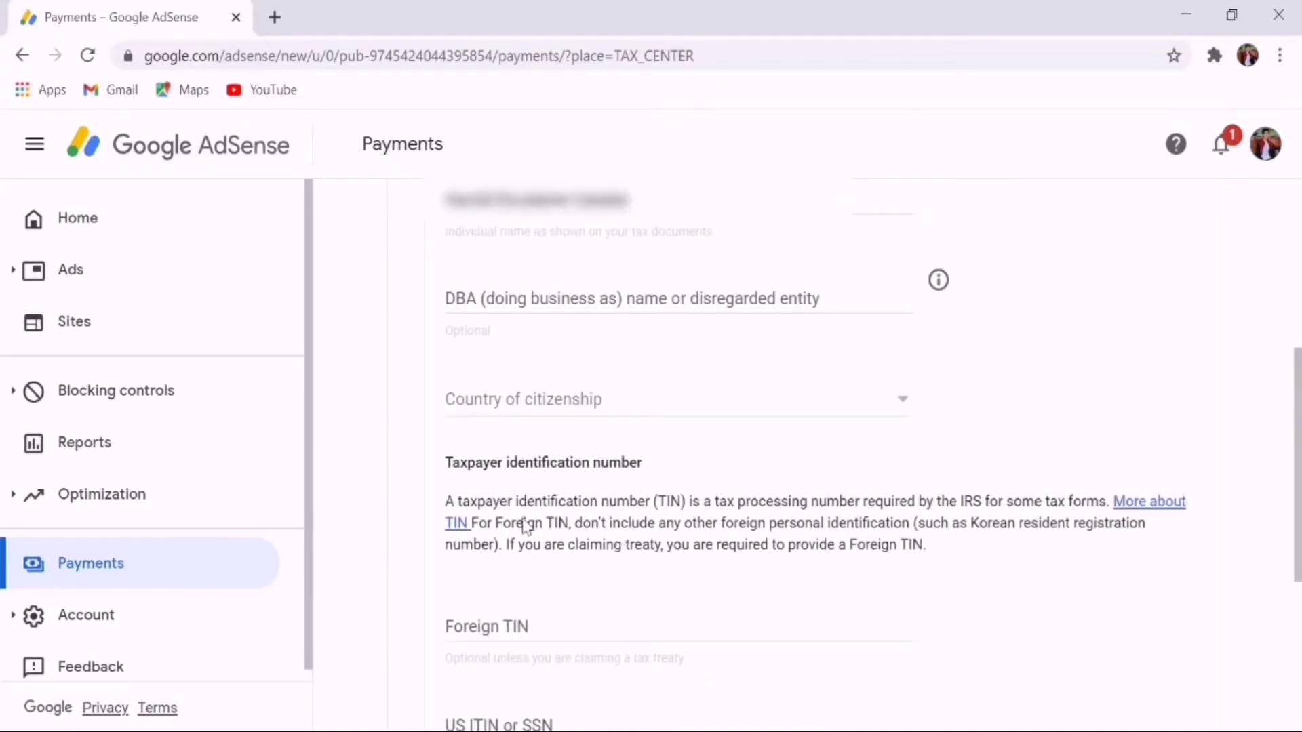
click(513, 407)
text(p)
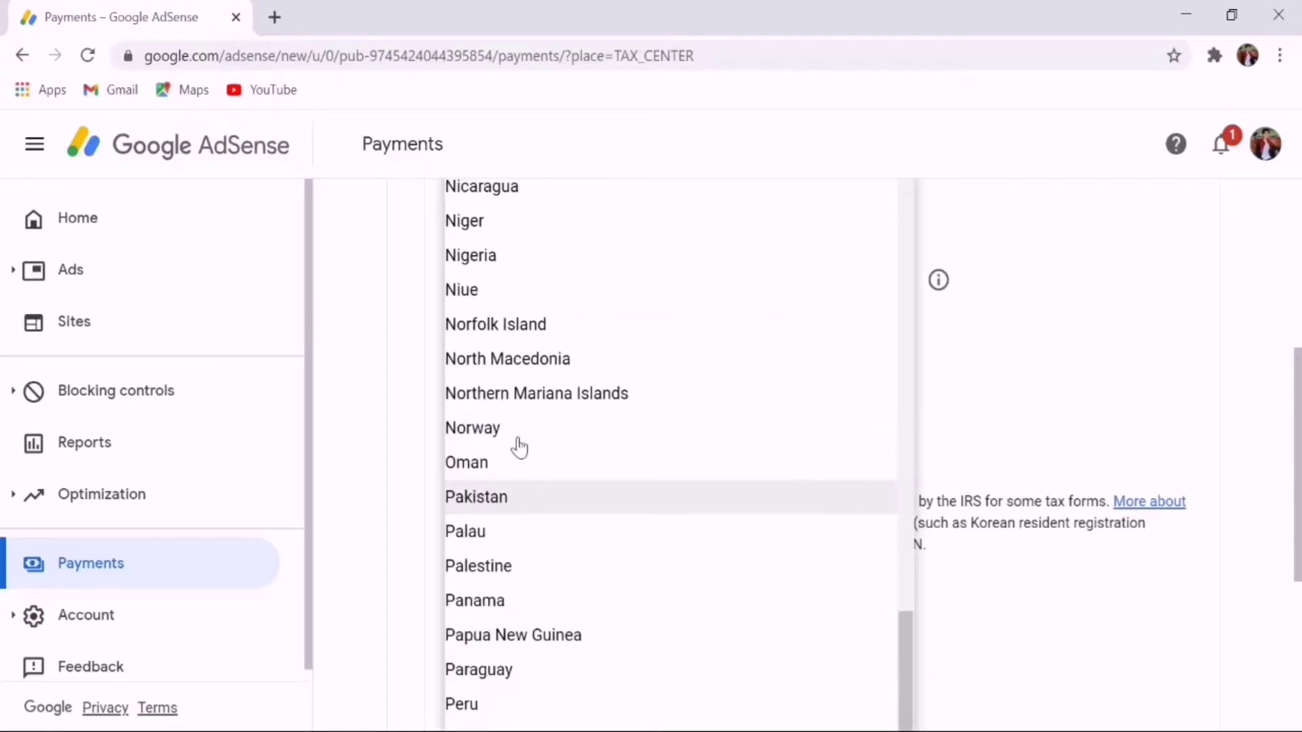
scroll(478, 674, down, 1)
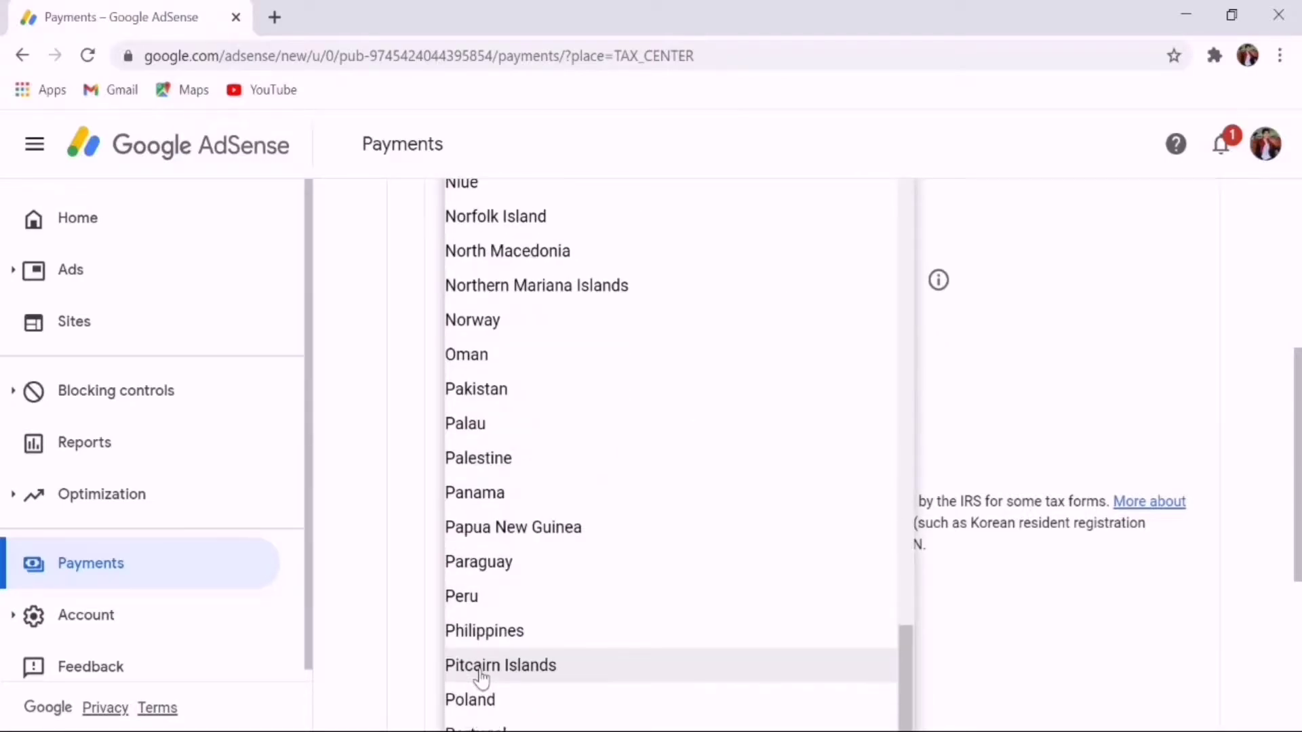
click(485, 630)
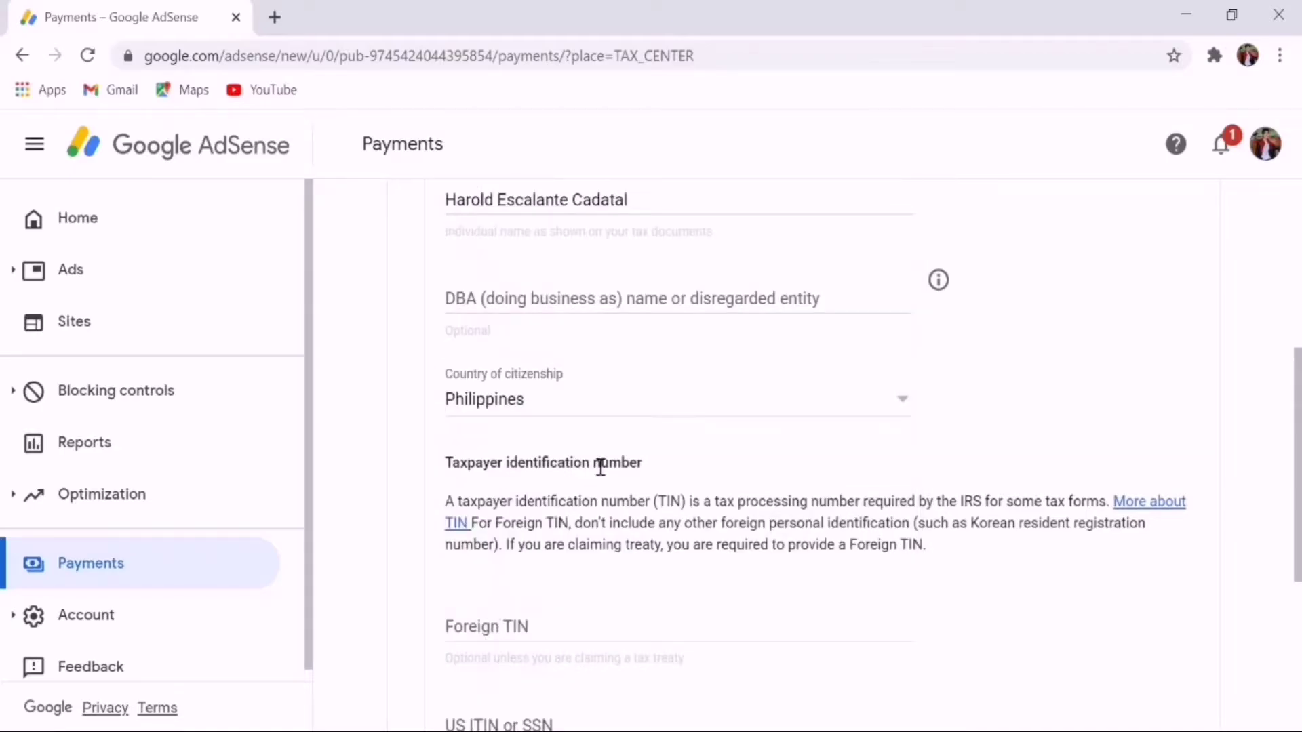
scroll(610, 460, down, 3)
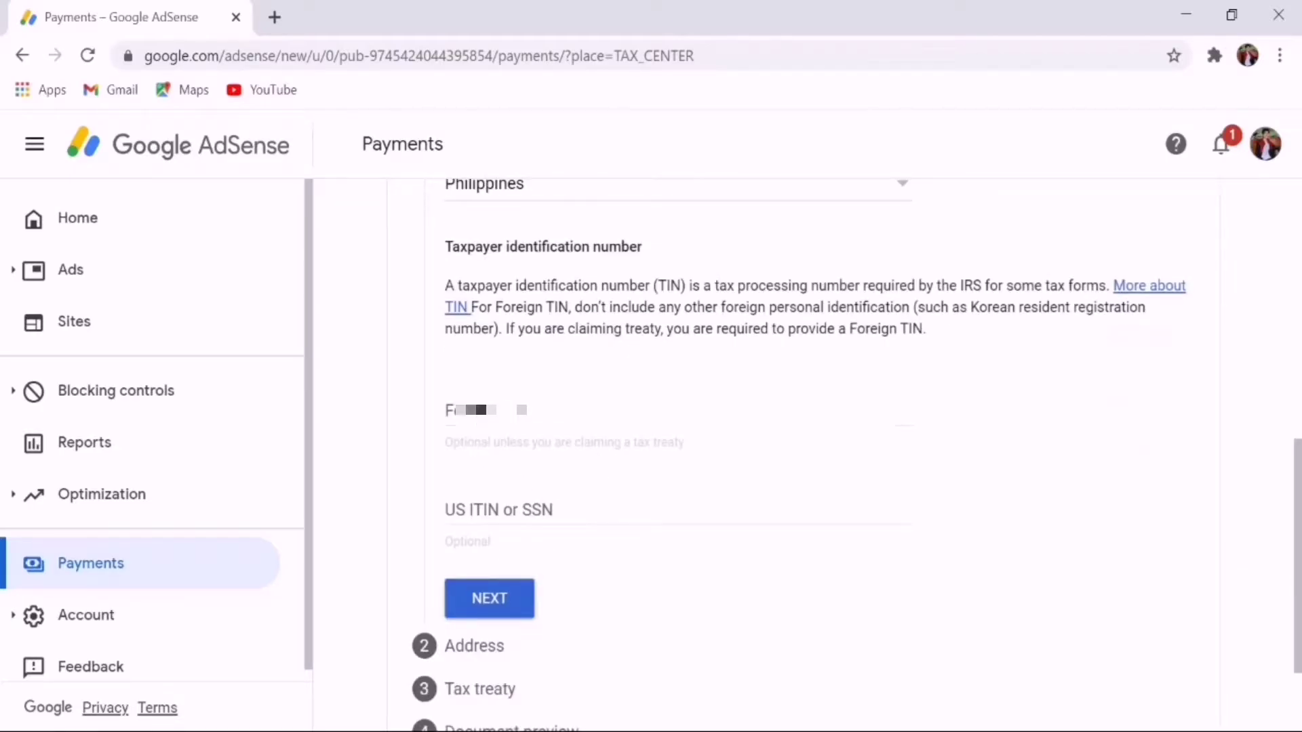
click(481, 410)
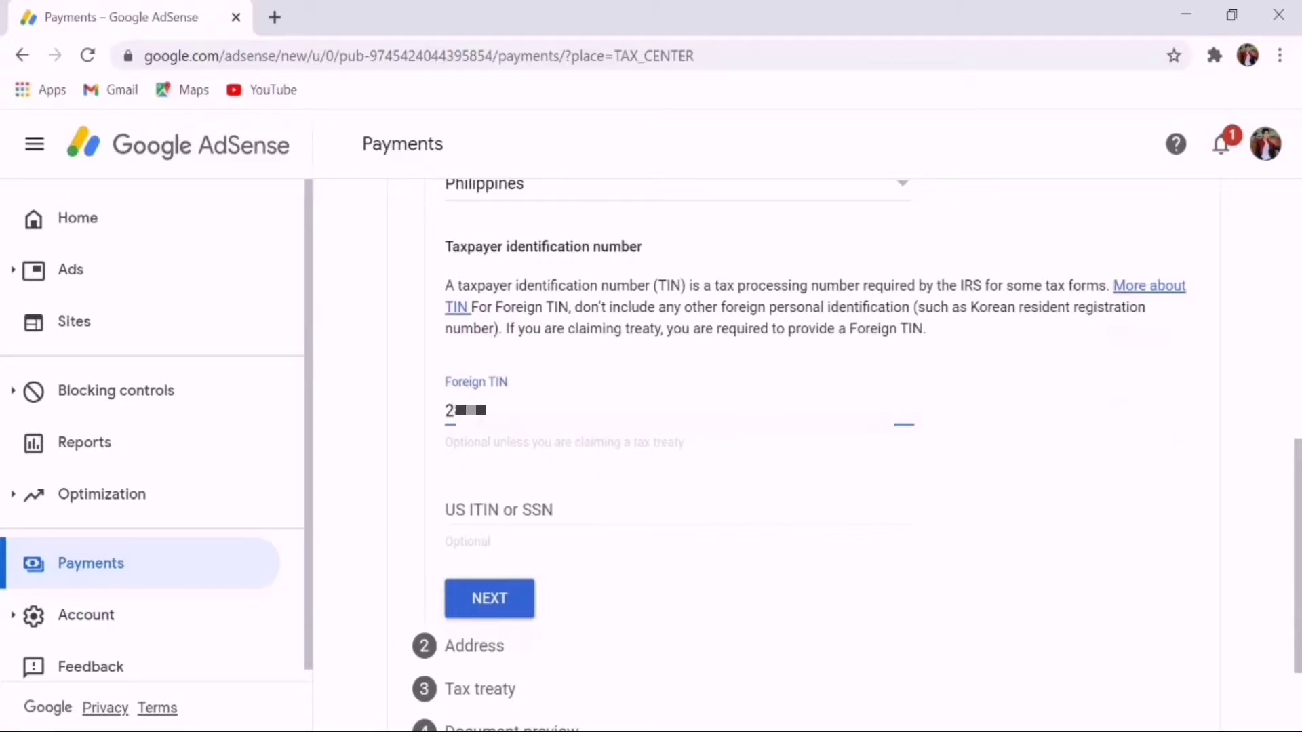
text(20000)
Edit the permanent residence address fields and set the mailing address to match it
click(475, 598)
scroll(625, 378, up, 5)
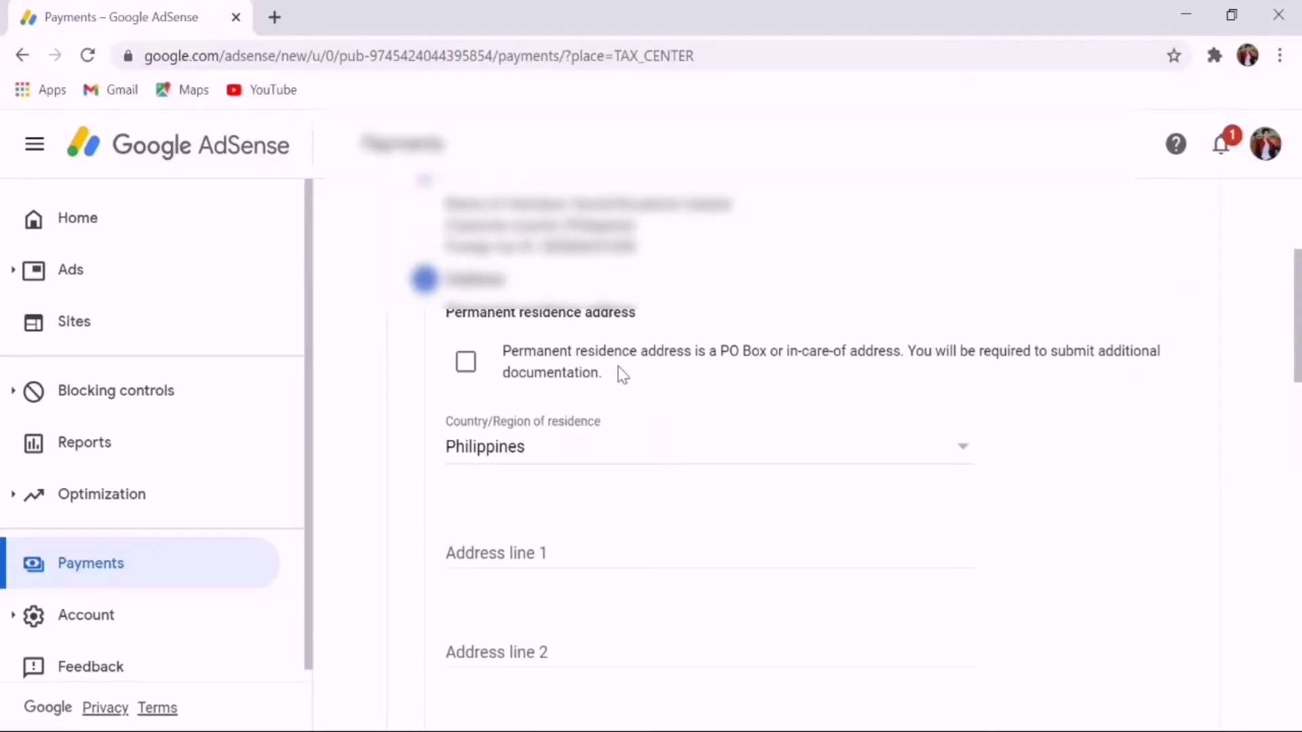
scroll(617, 370, down, 3)
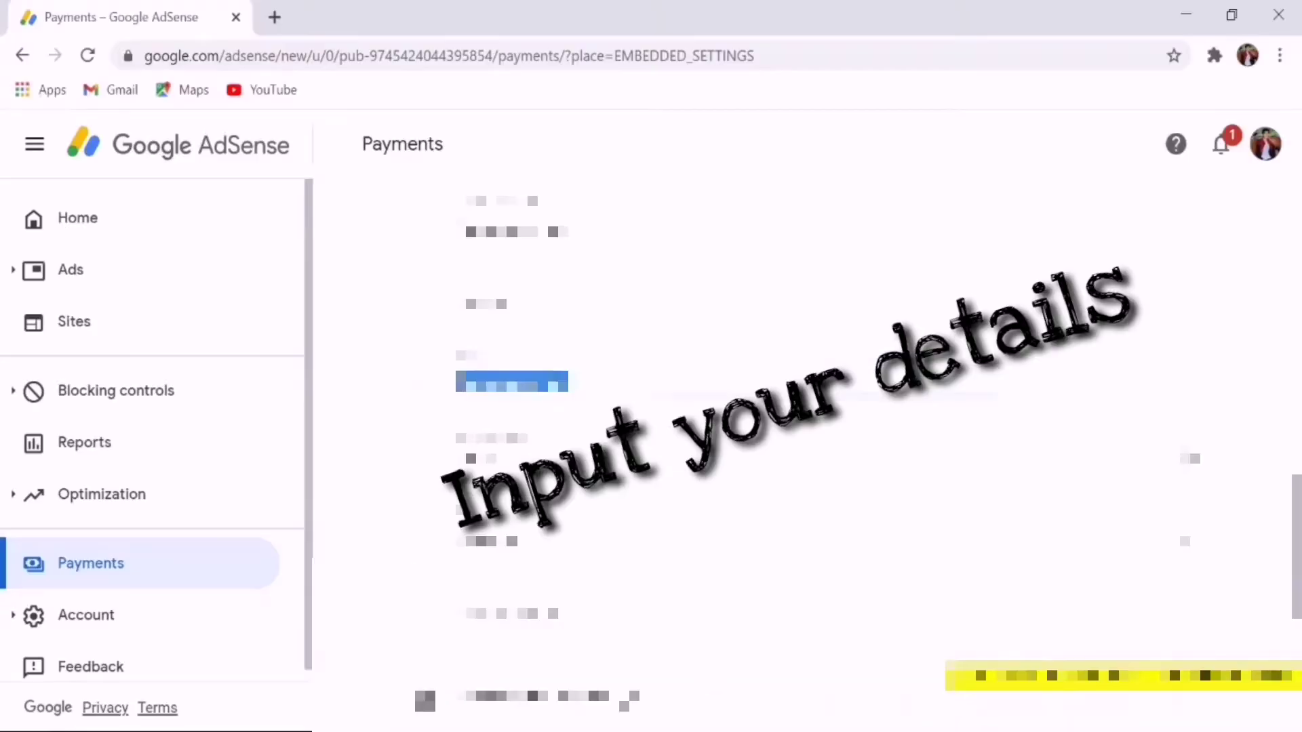
scroll(814, 407, up, 3)
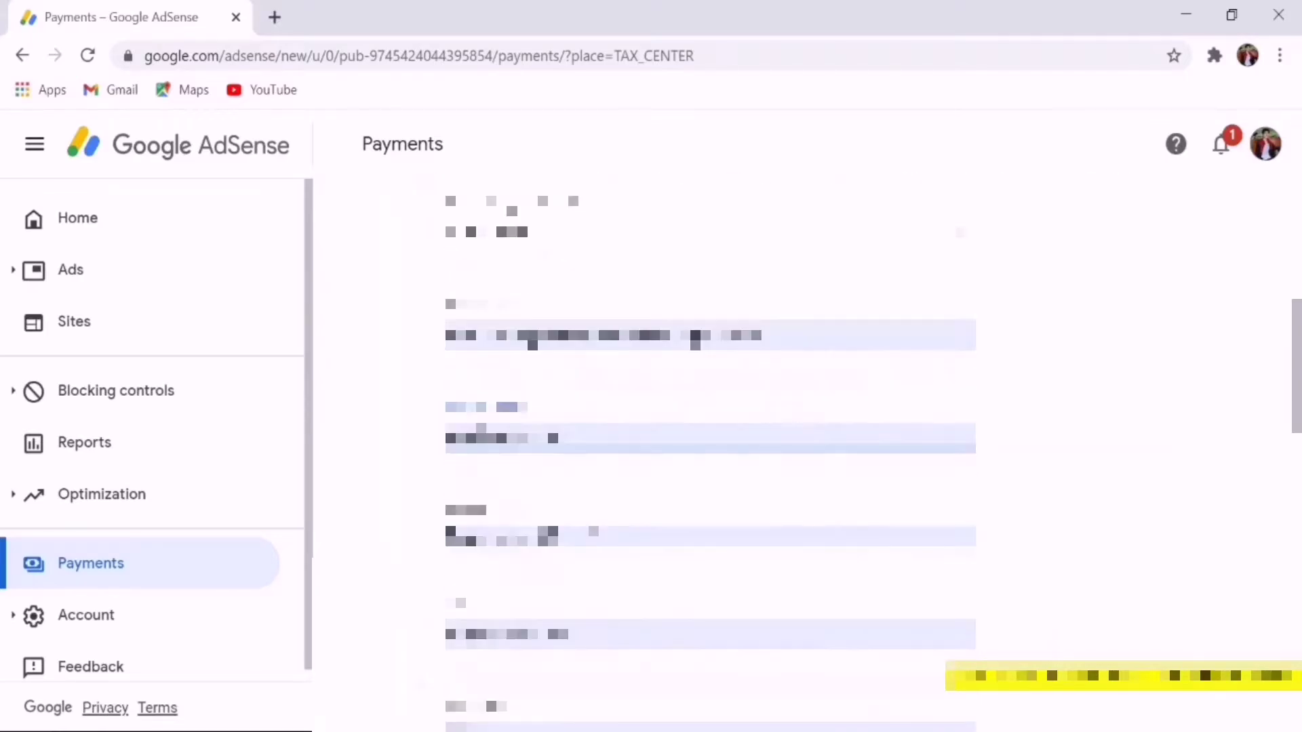
drag(566, 537, 388, 536)
key(BackSpace)
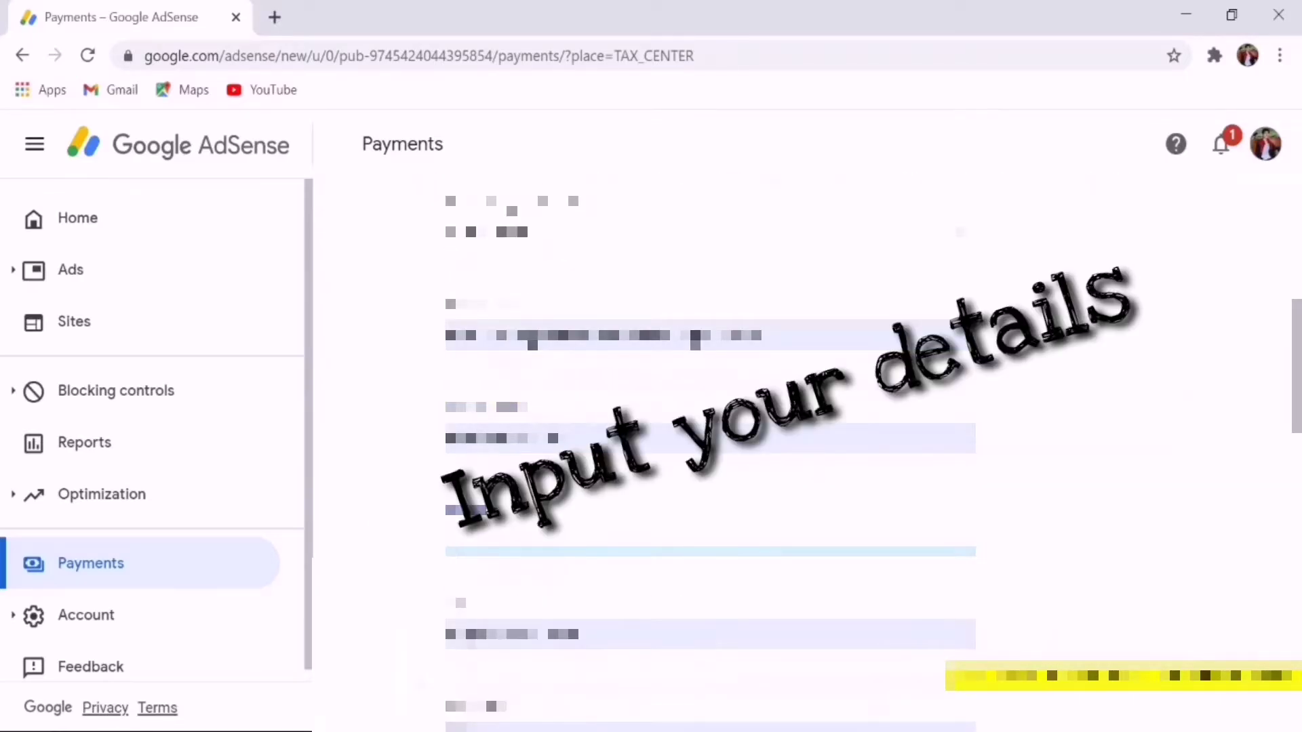
drag(574, 636, 433, 635)
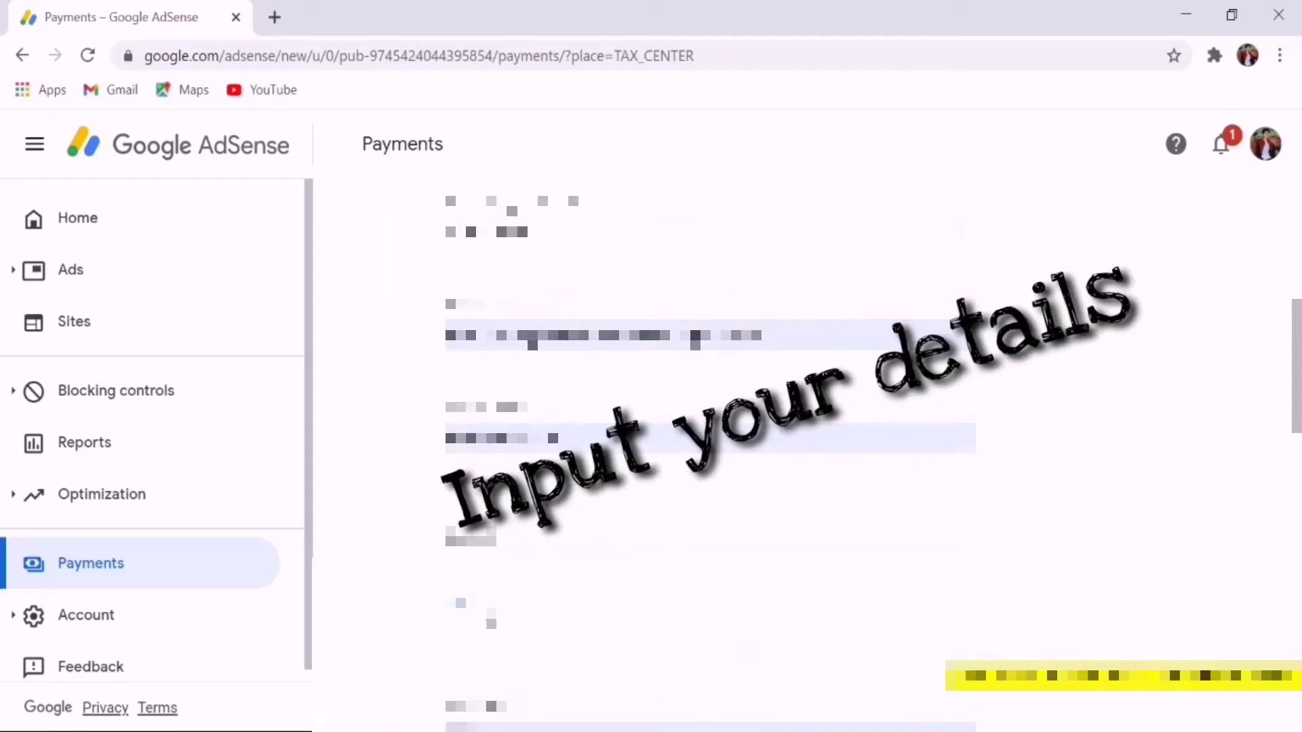
text(arao City)
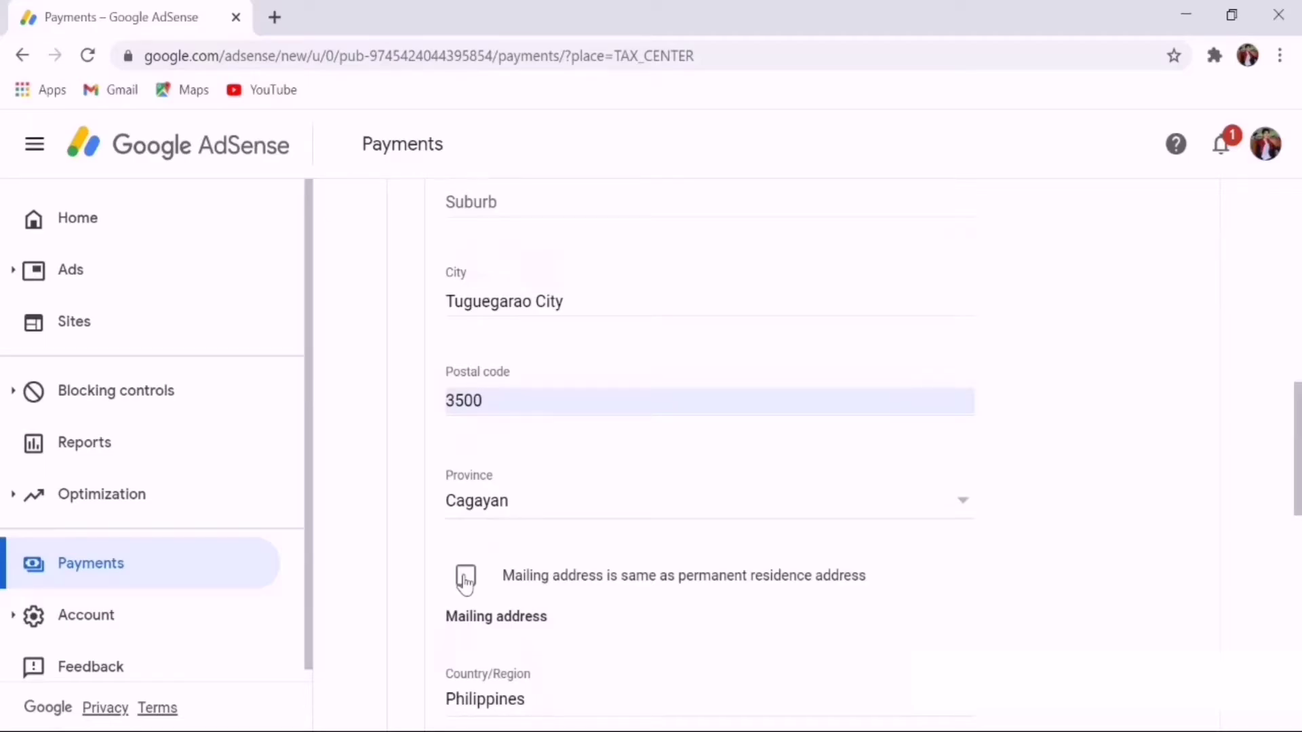
click(465, 580)
scroll(593, 556, down, 2)
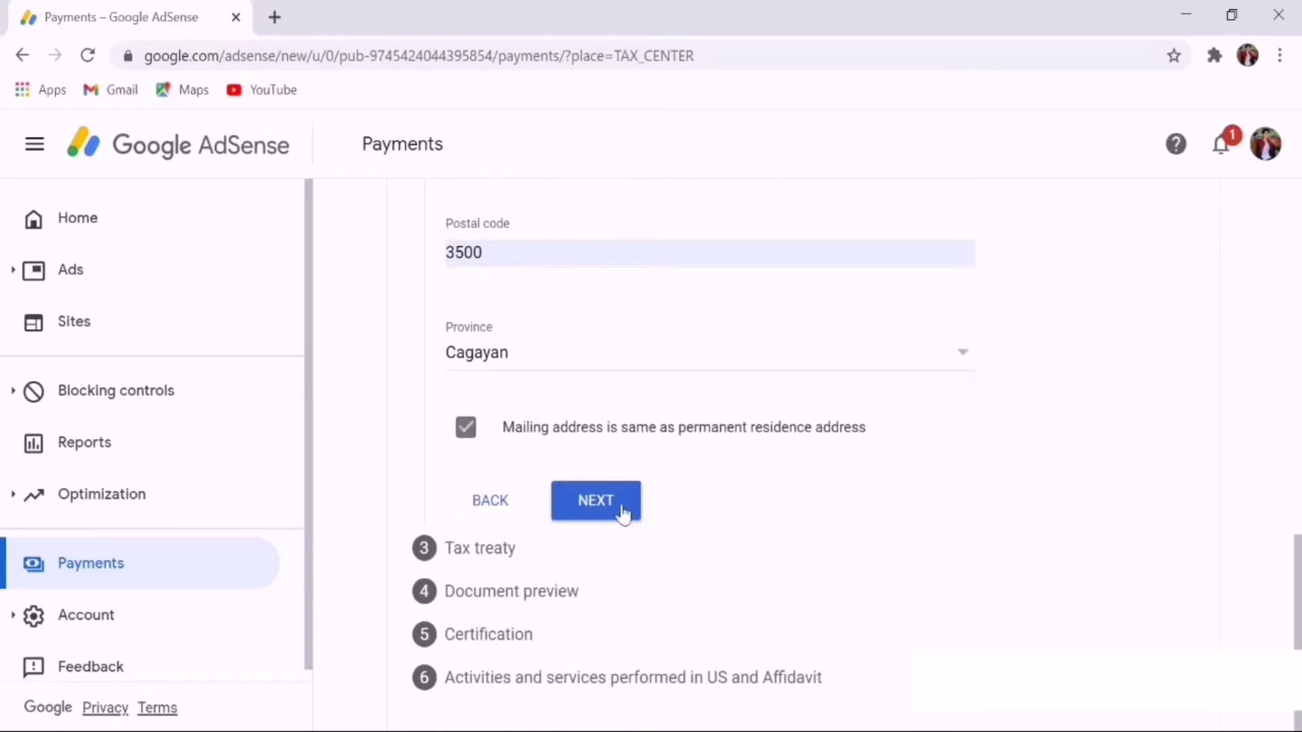
Claim tax treaty benefits as a resident of the Philippines
click(619, 505)
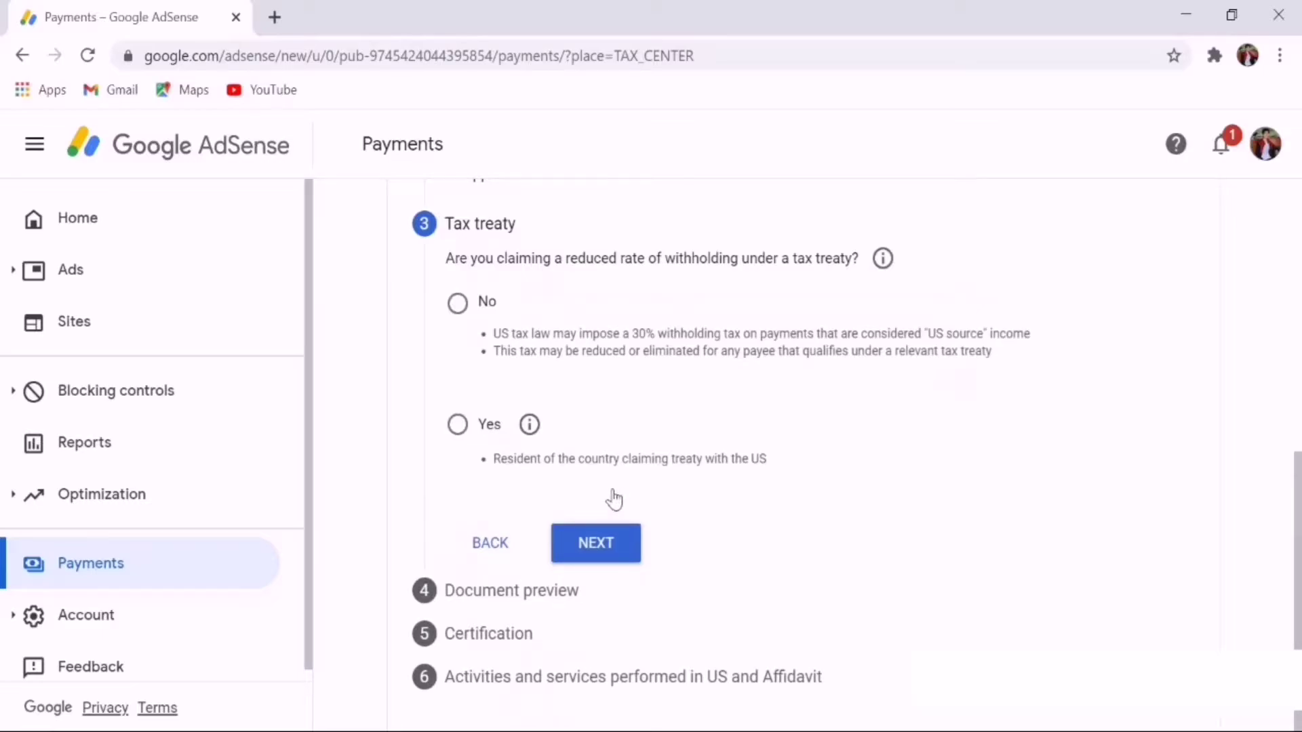
click(458, 427)
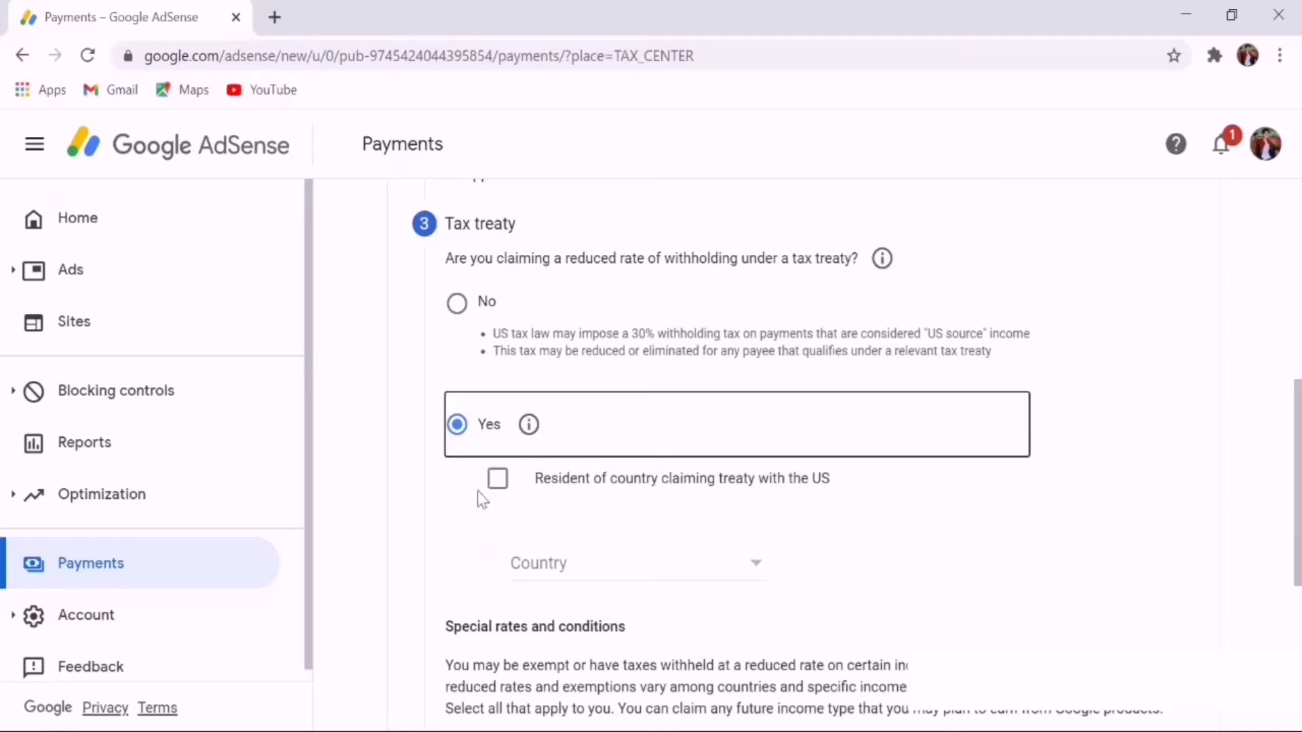
click(497, 478)
click(748, 570)
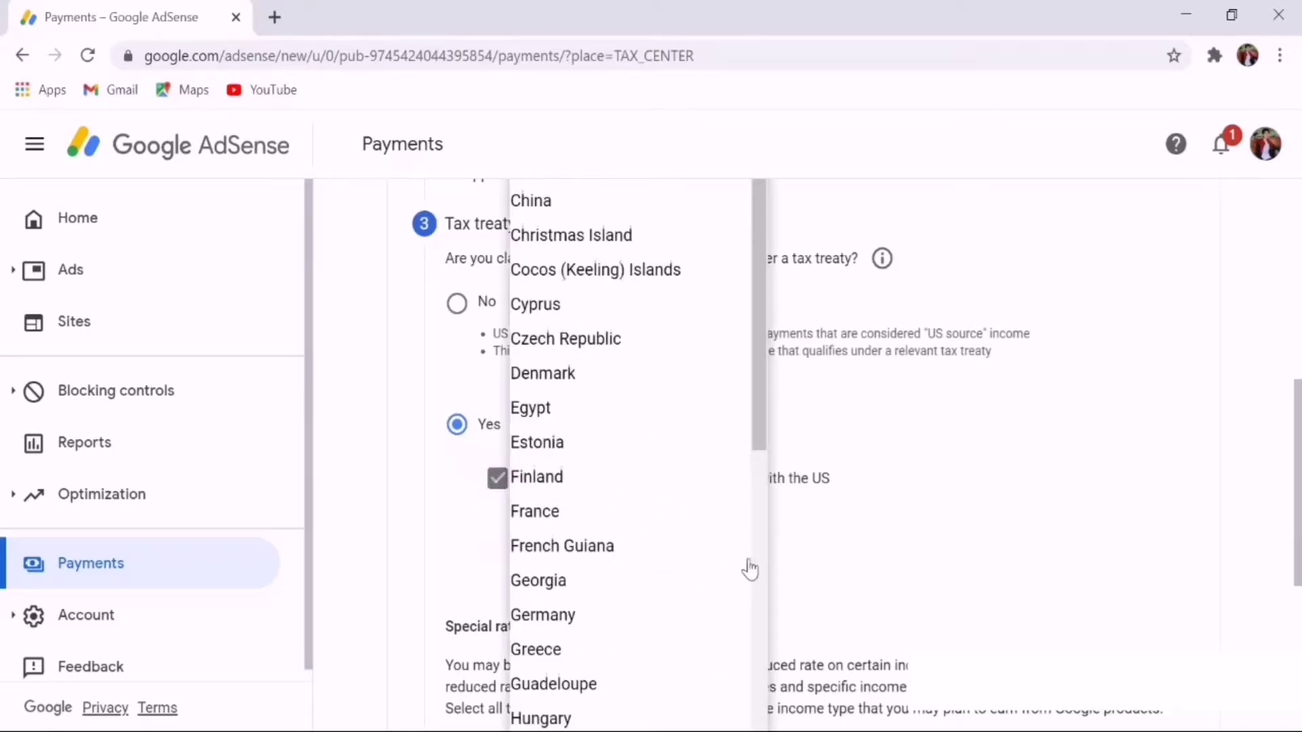
key(p)
key(p)
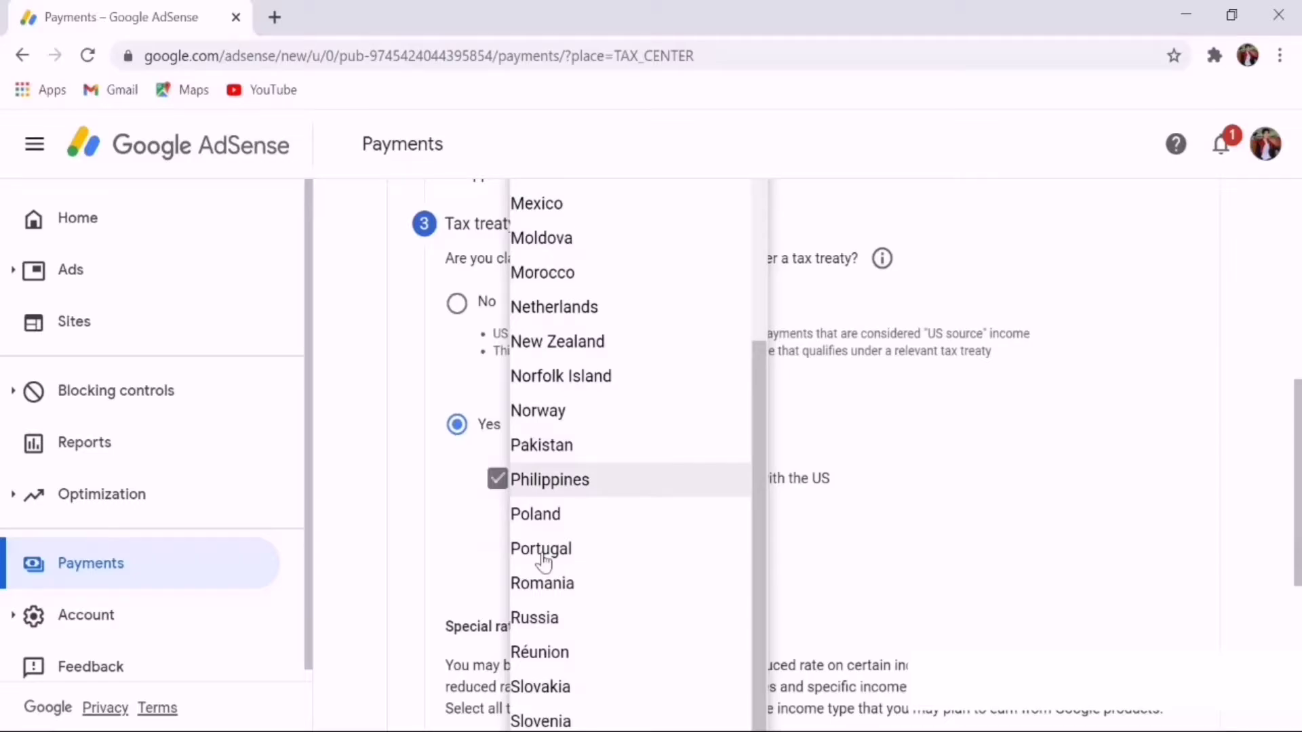
click(556, 482)
Claim Services (AdSense) income under Article 8 paragraph 1 at 0%, confirming the treaty terms
scroll(701, 547, down, 3)
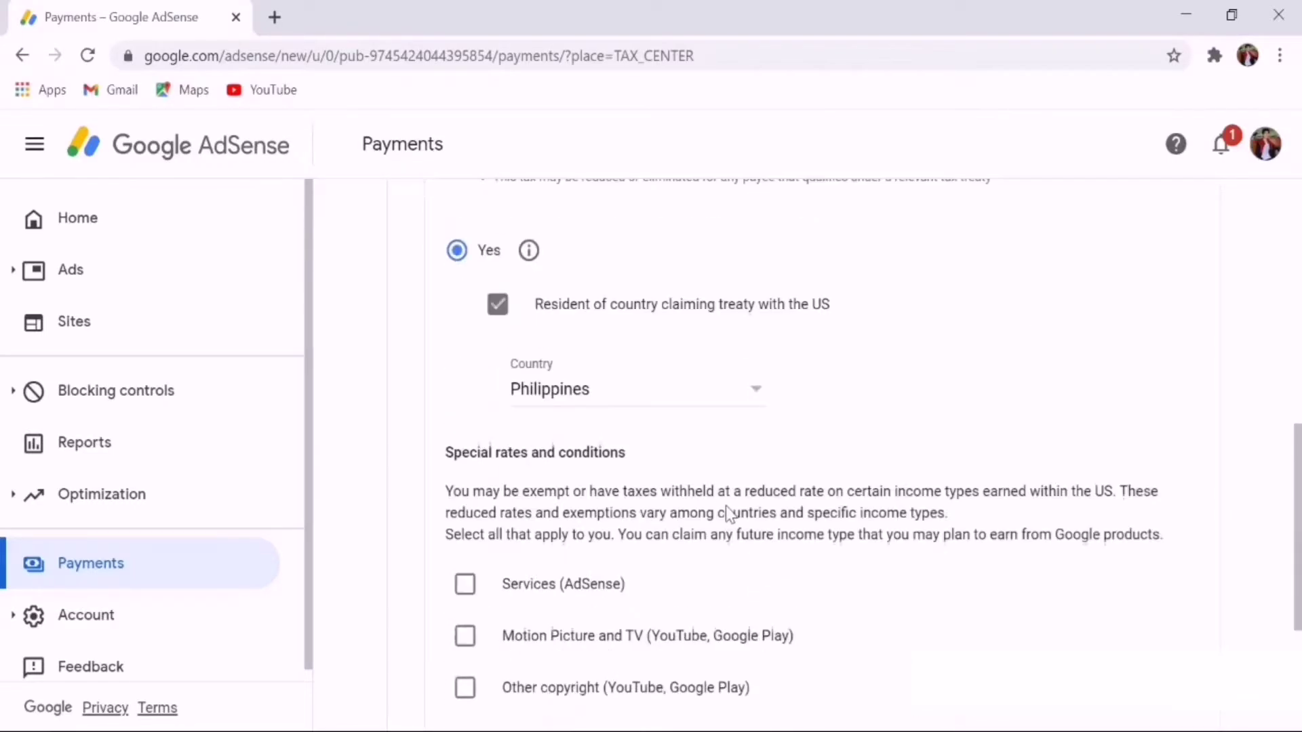
scroll(588, 550, down, 2)
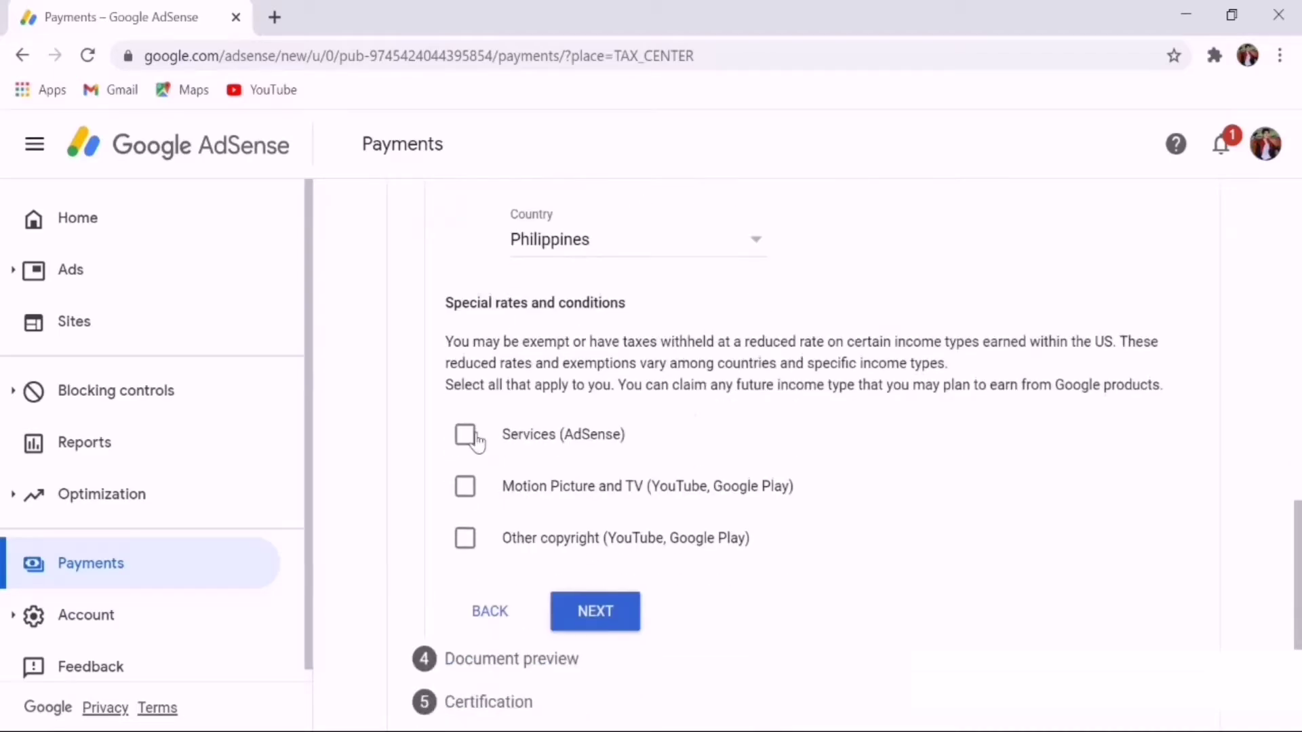
click(465, 440)
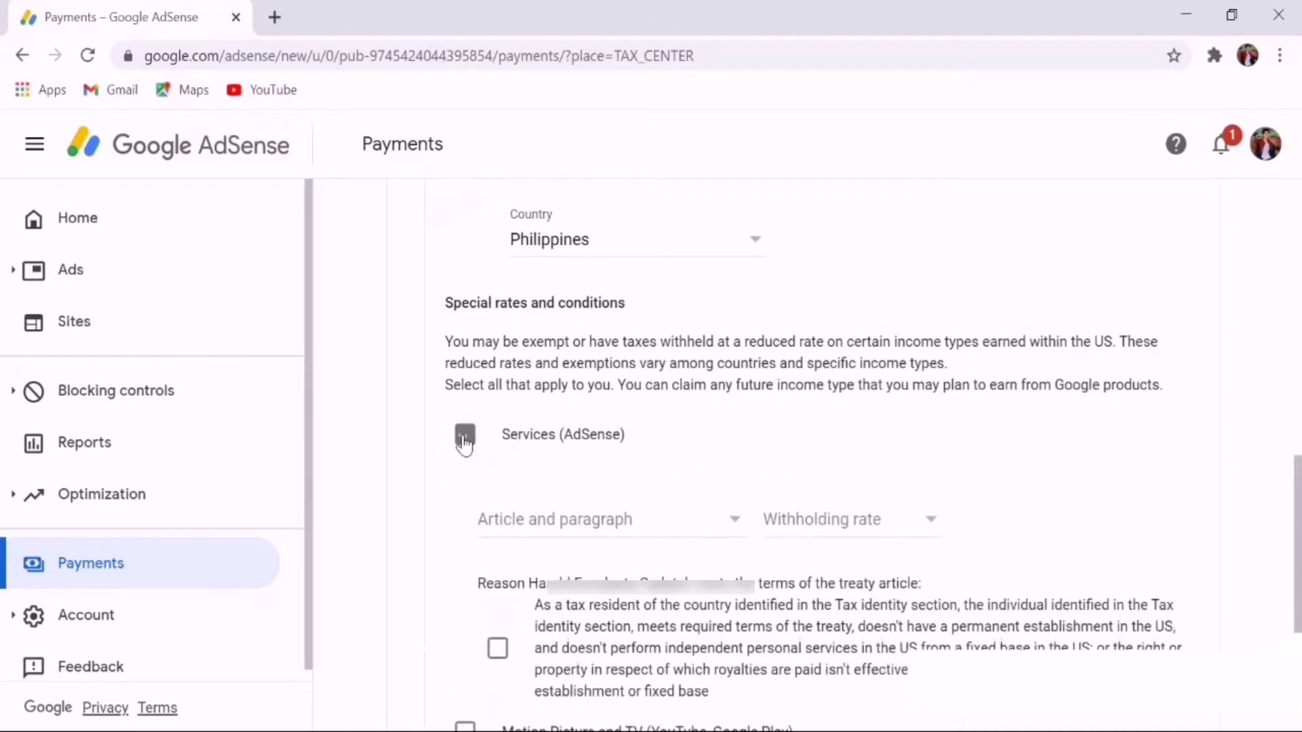
click(733, 522)
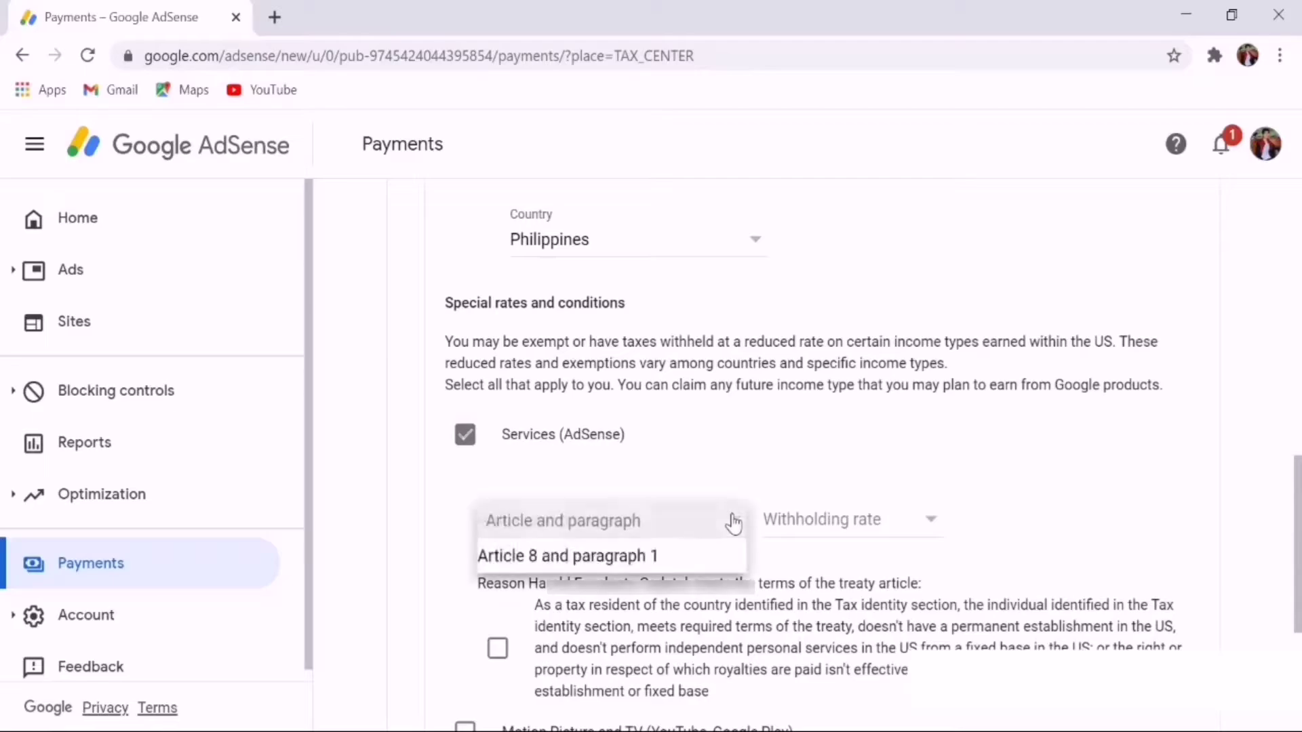
click(613, 556)
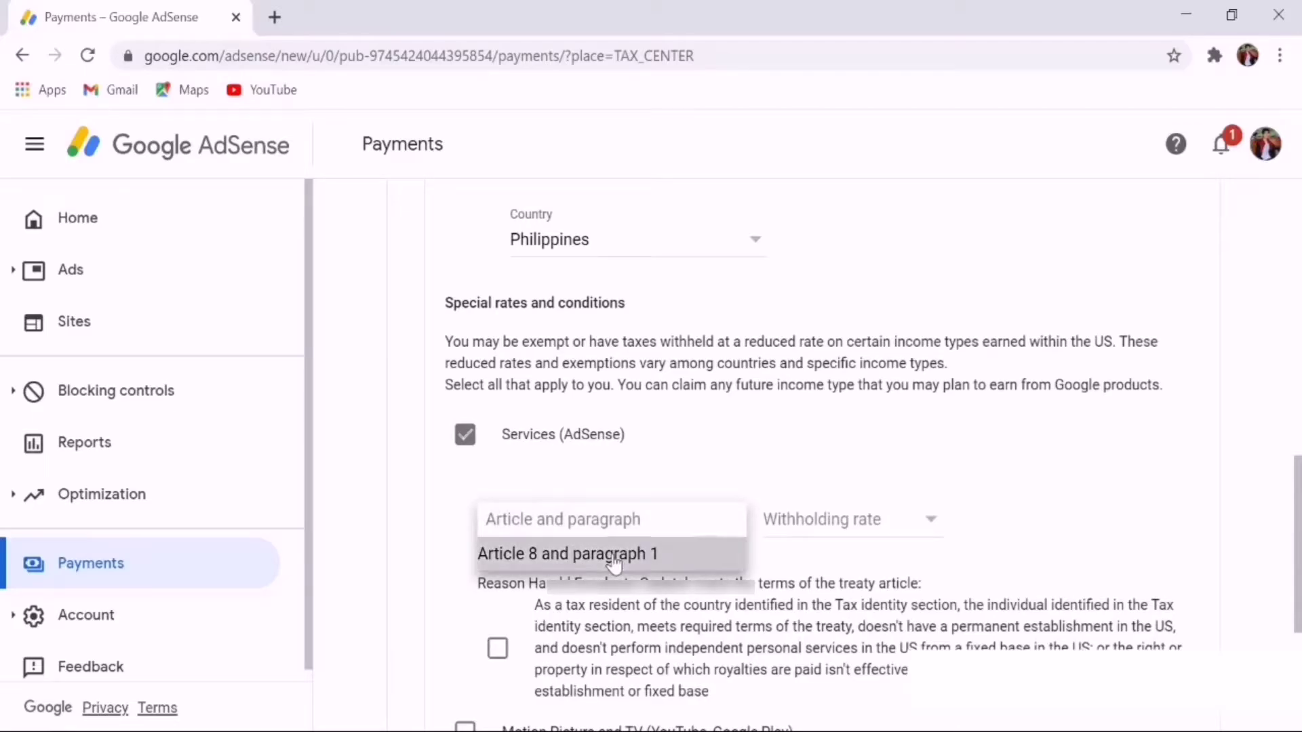
click(929, 536)
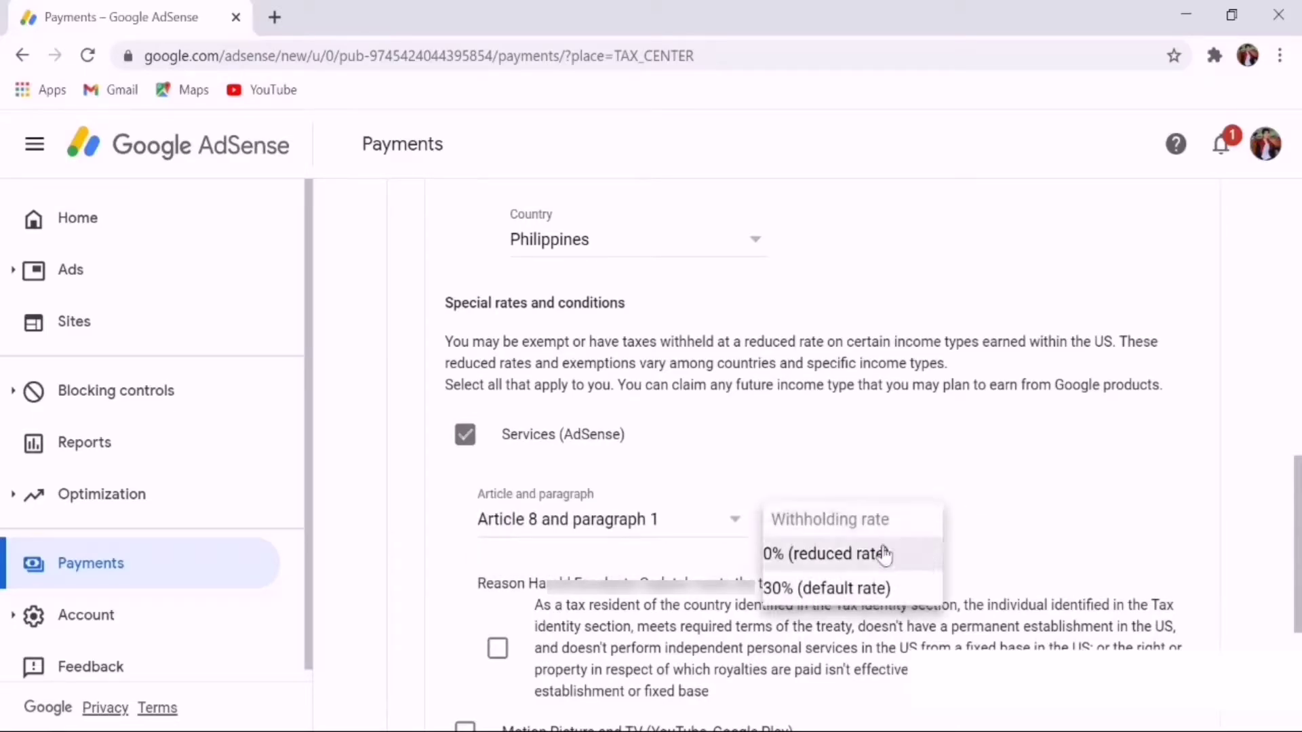
click(849, 563)
scroll(749, 485, down, 3)
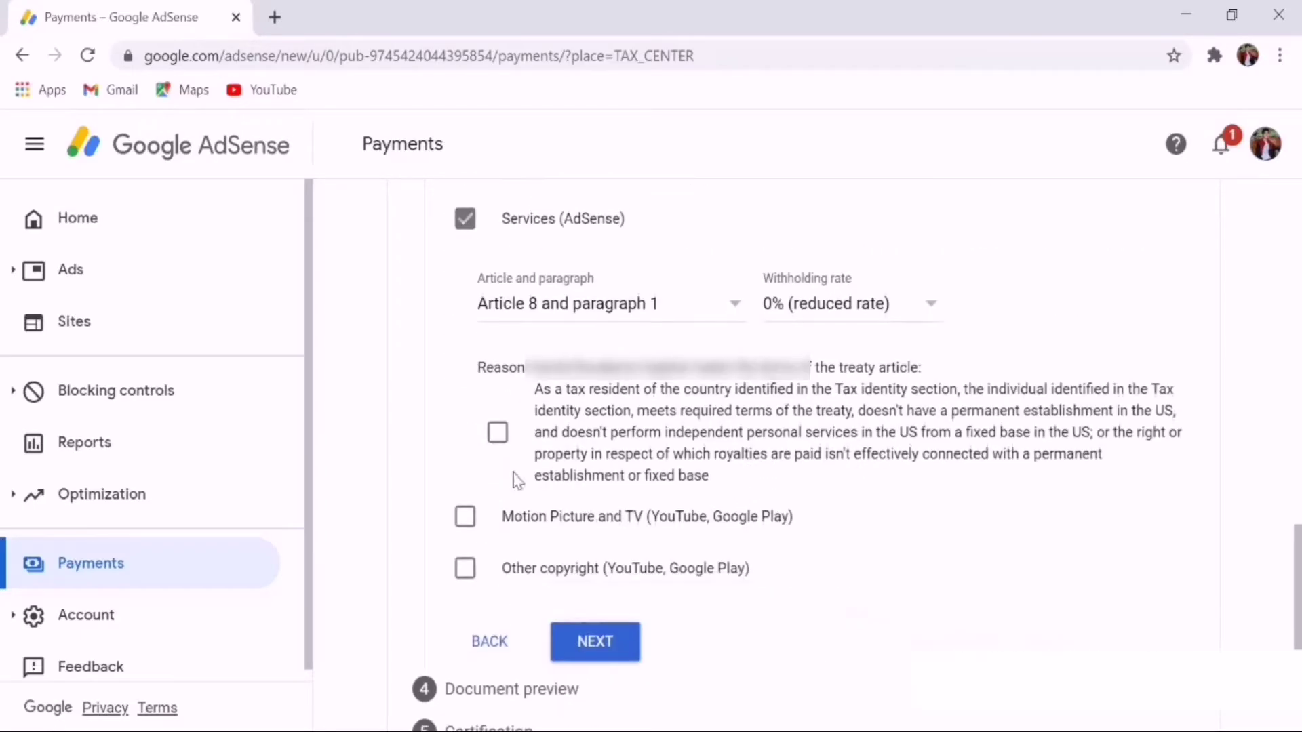
click(493, 437)
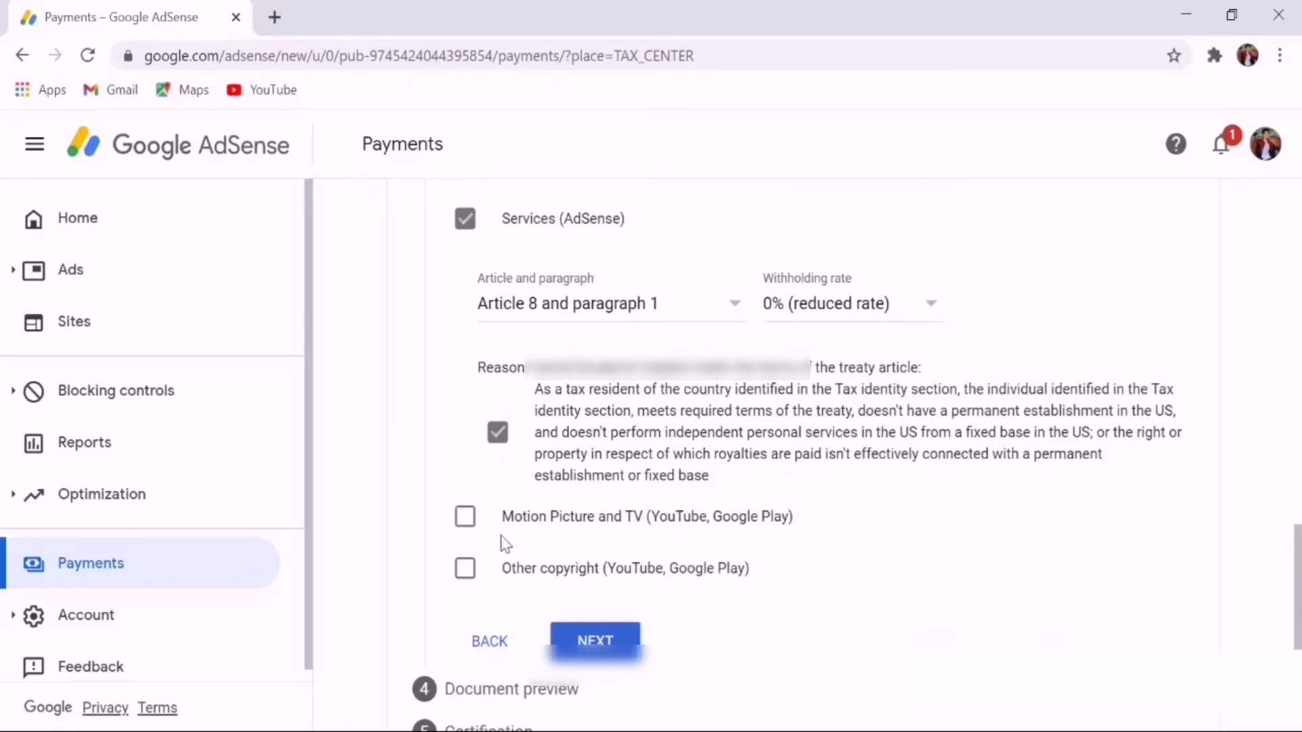
Claim Motion Picture and TV income under Article 13 paragraph 2A at 15%, confirming the terms
click(464, 518)
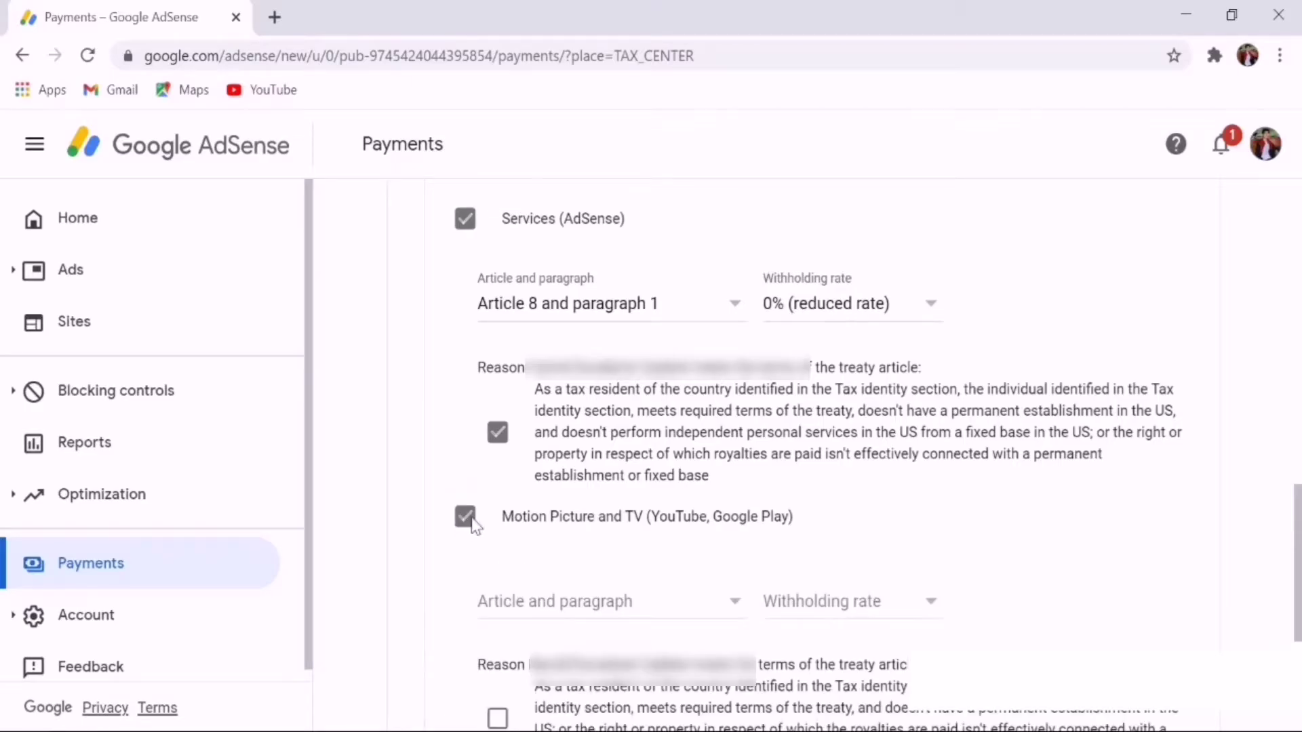
click(719, 610)
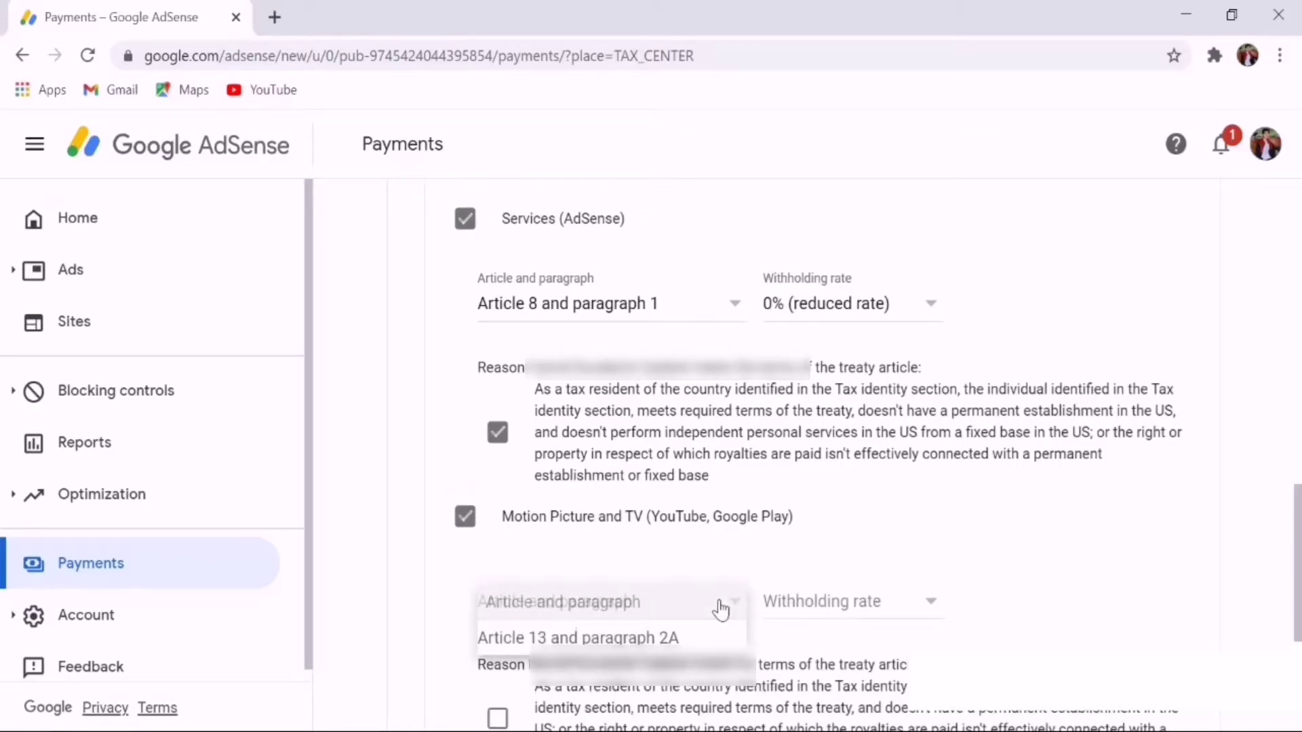
click(580, 638)
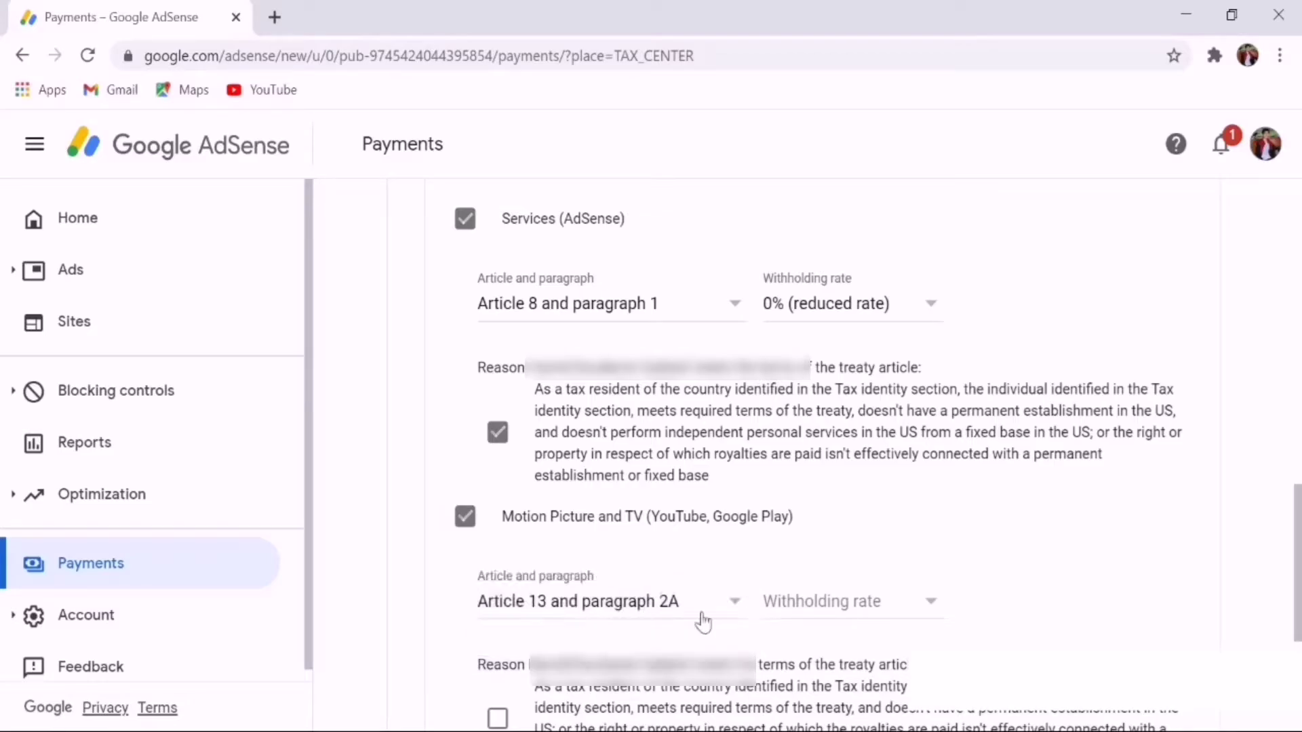
click(909, 610)
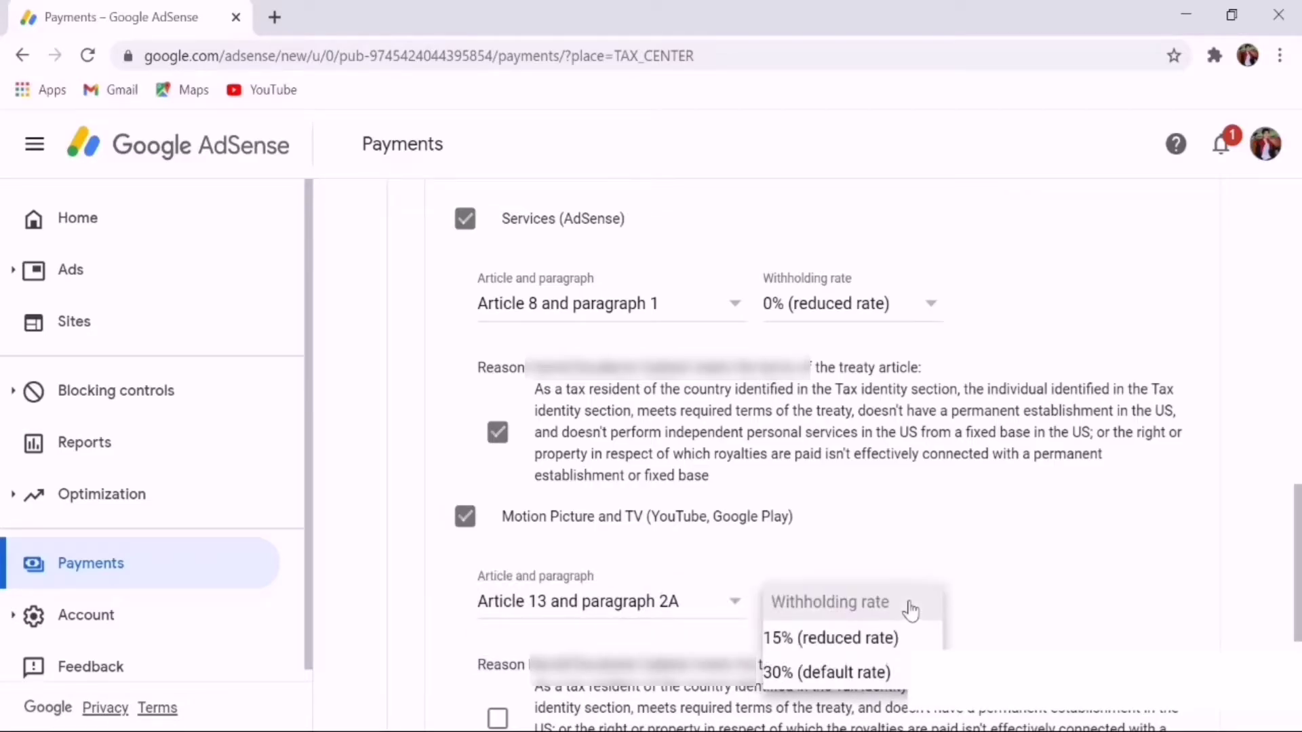
click(804, 641)
scroll(880, 498, down, 3)
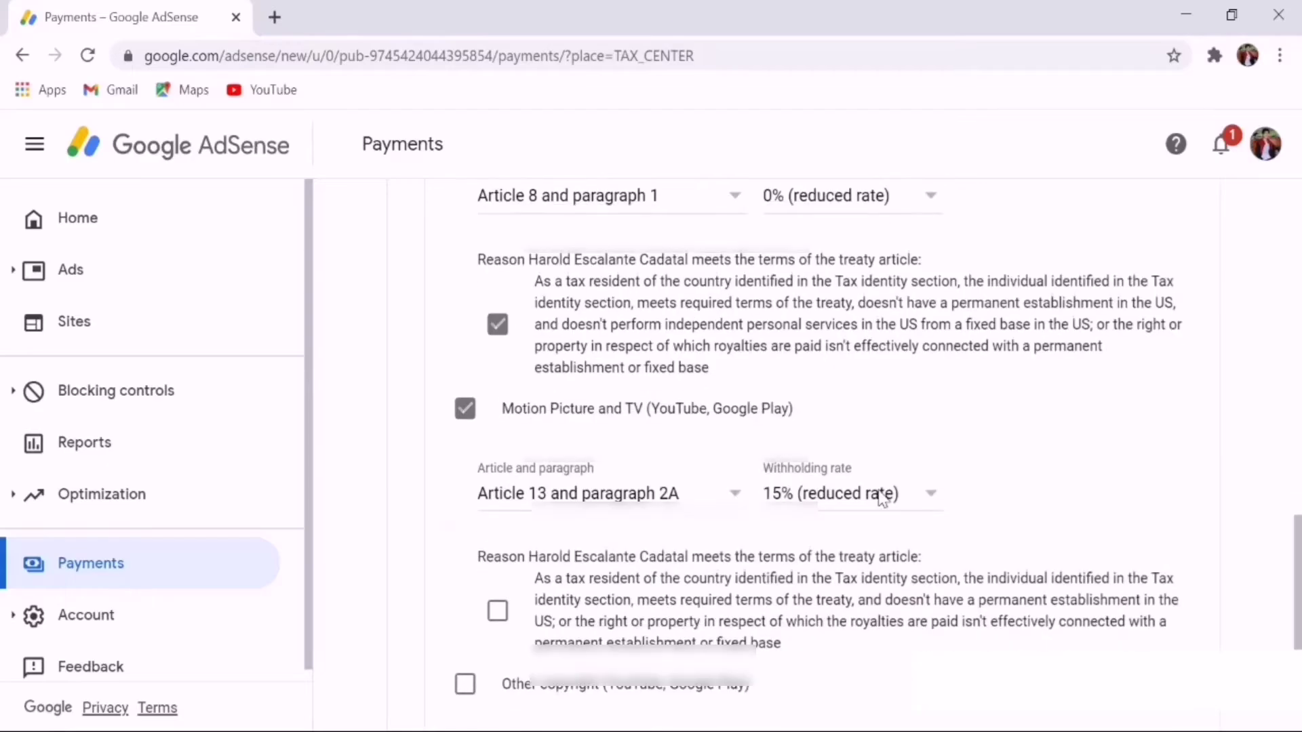
click(497, 503)
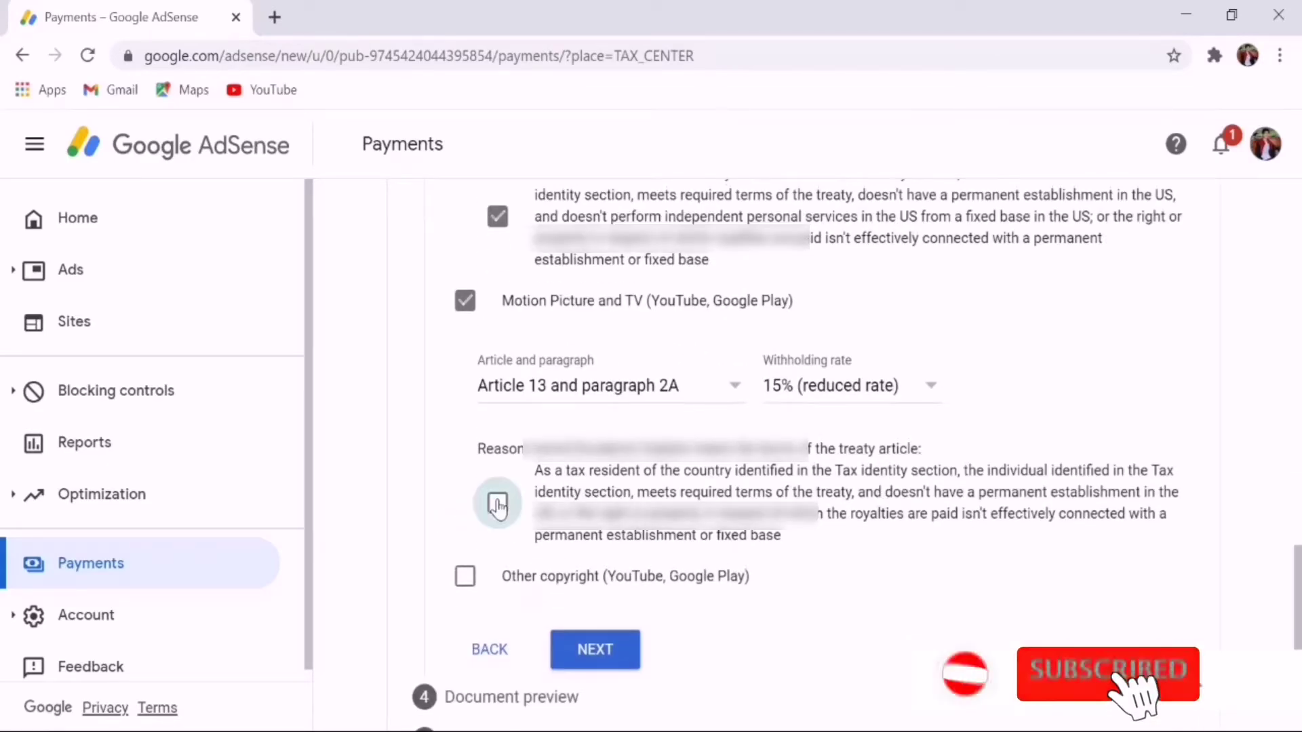
Claim Other copyright income under Article 13 paragraph 2A at 15%, affirming the reason
click(472, 583)
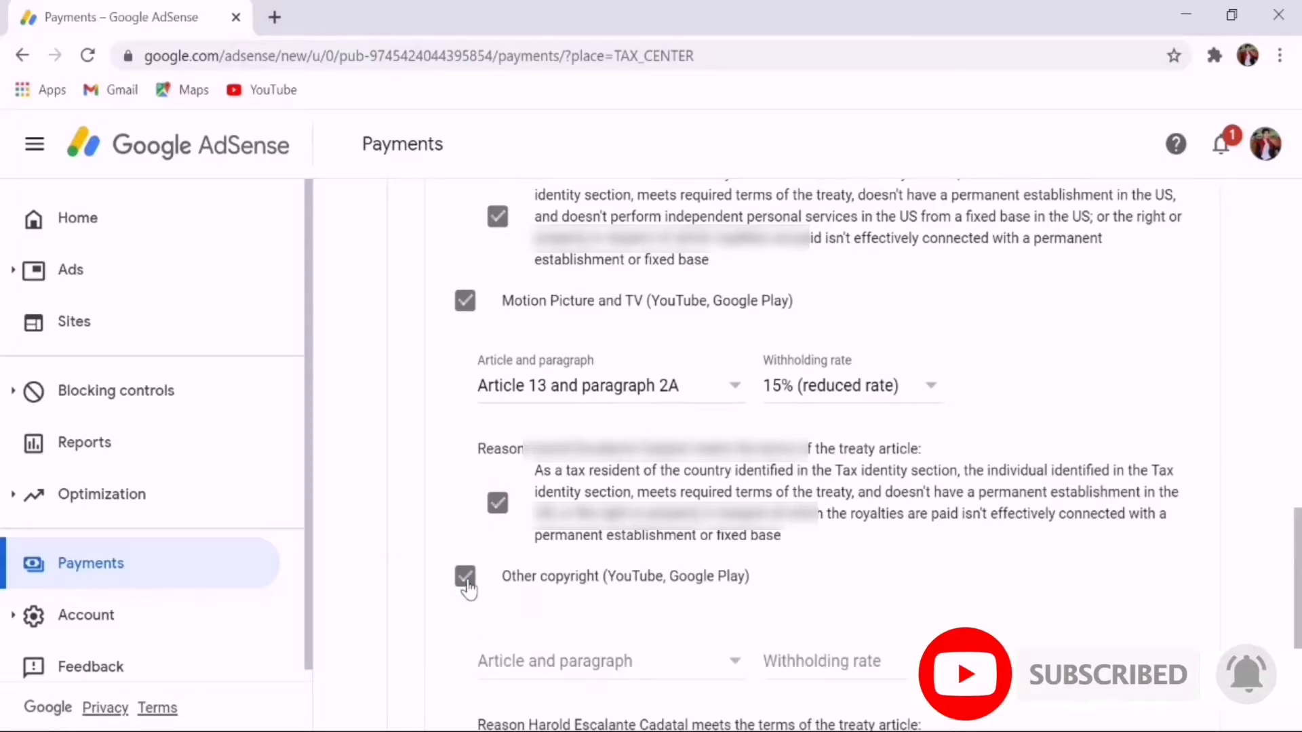
scroll(663, 572, down, 3)
click(731, 453)
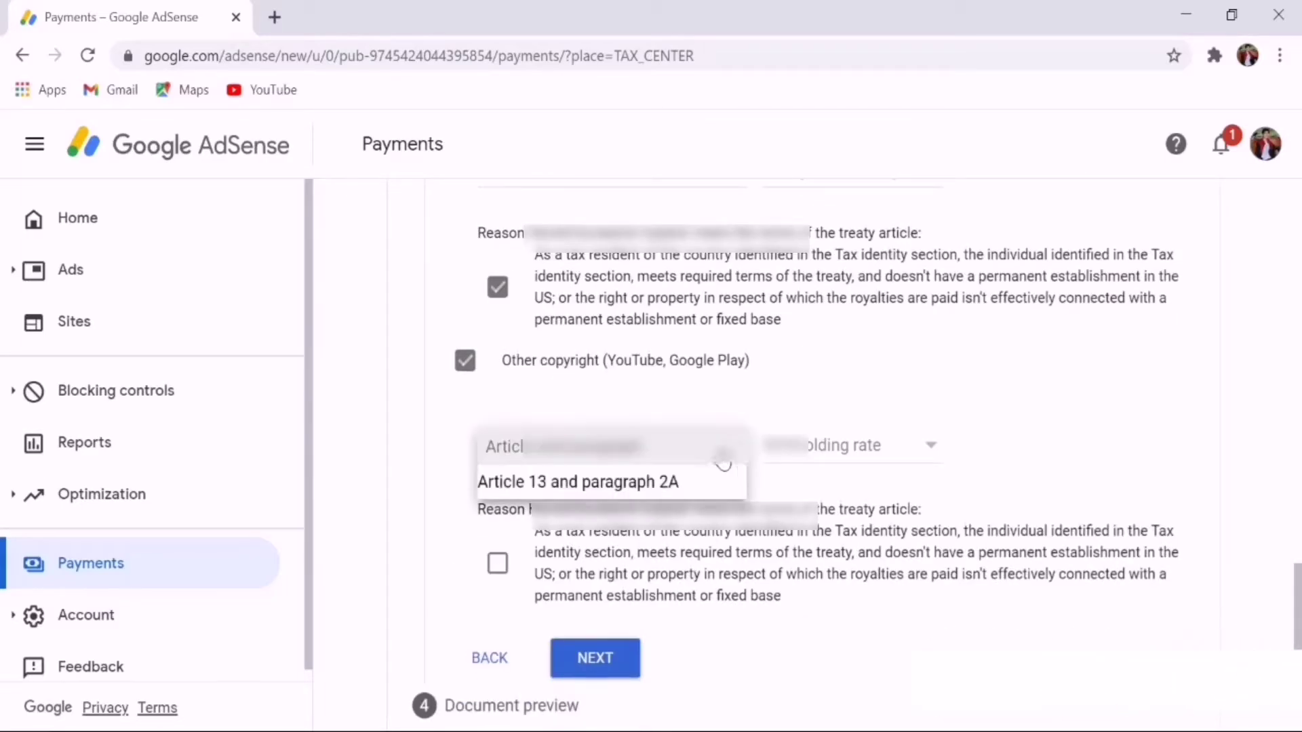
click(617, 489)
click(929, 449)
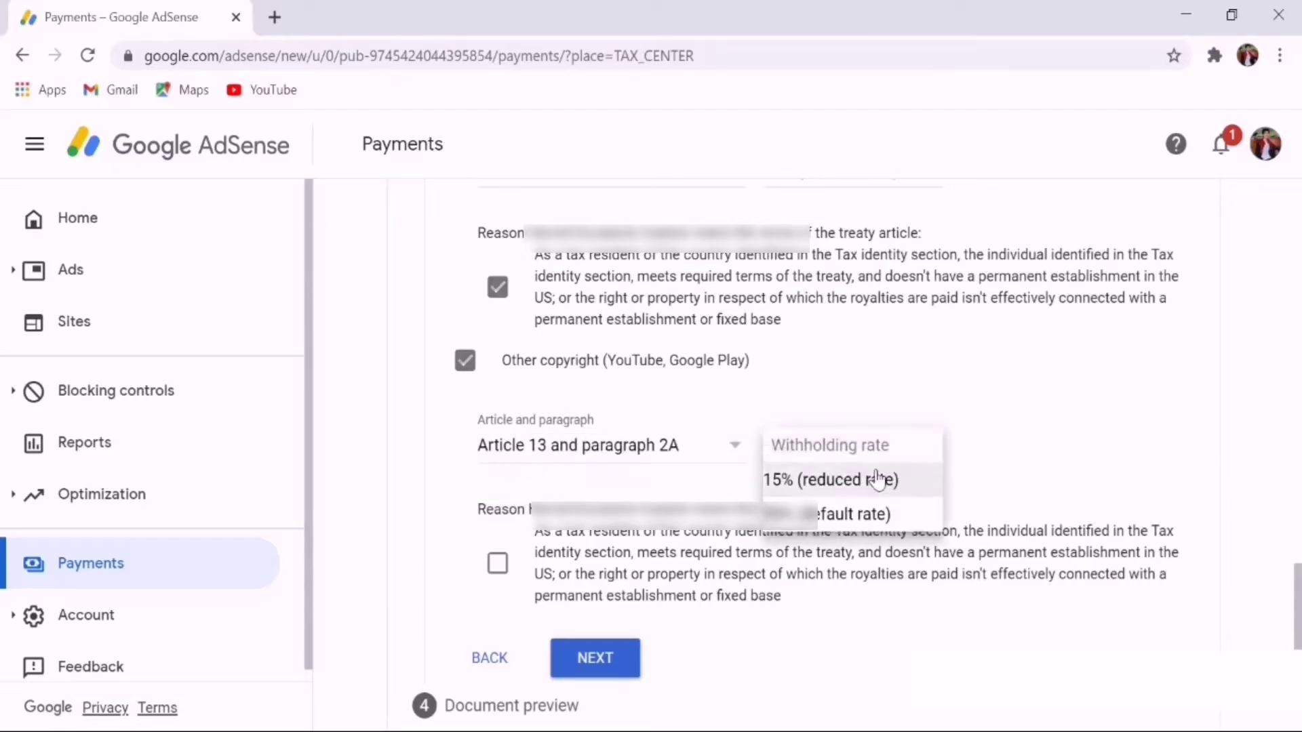
click(848, 480)
scroll(611, 505, down, 2)
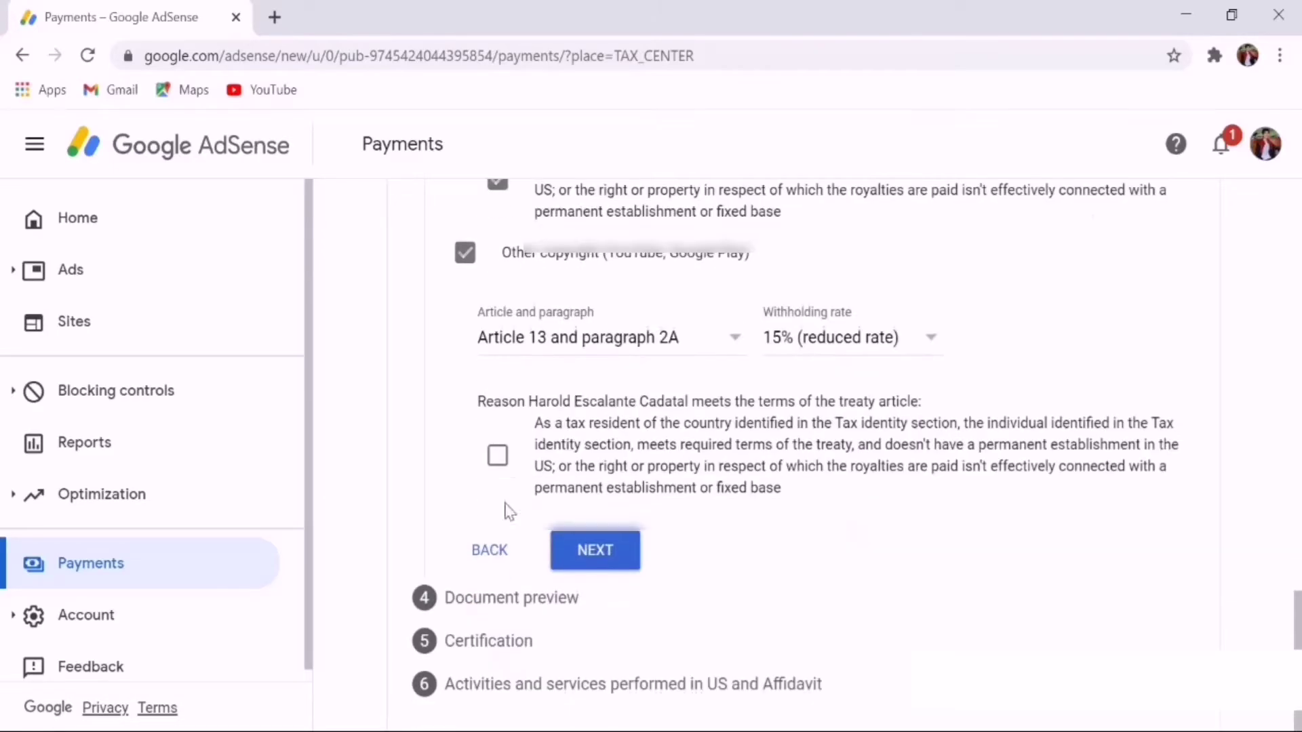
click(497, 456)
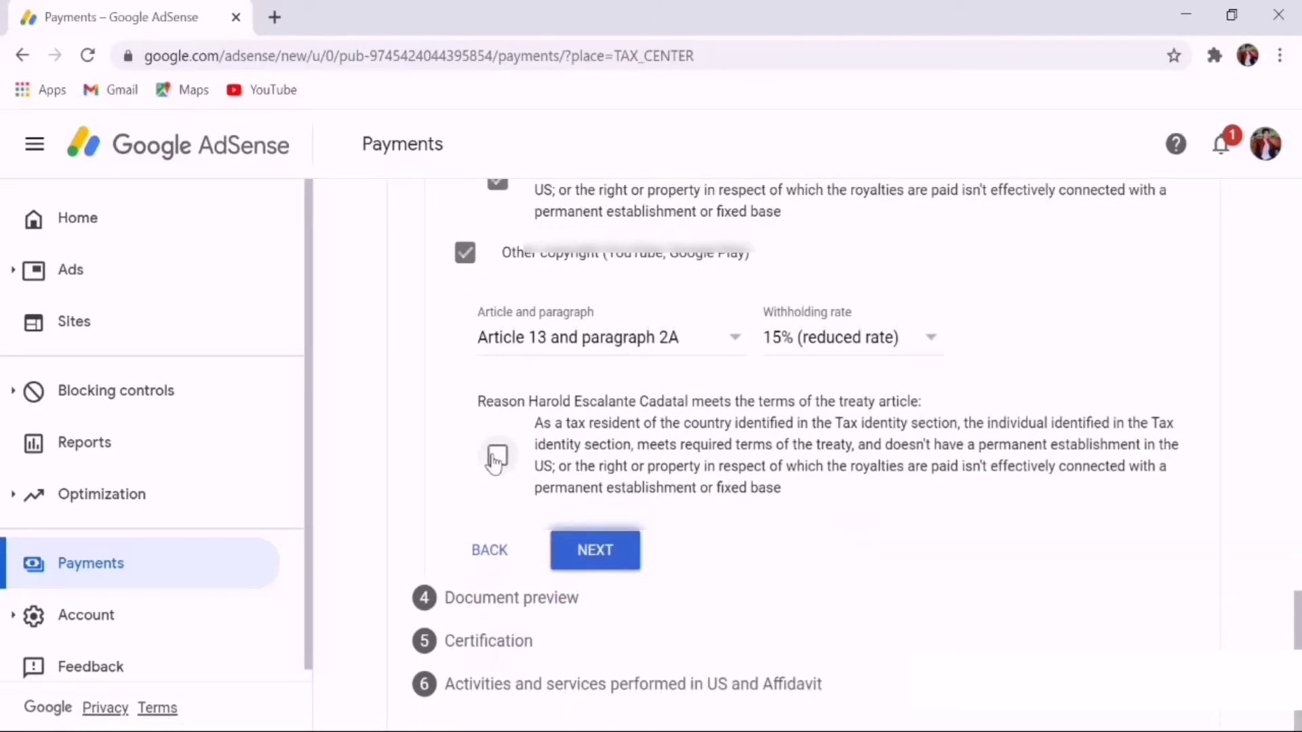
Open the Document preview, confirm the four W-8BEN forms were reviewed, and continue to Certification
click(597, 553)
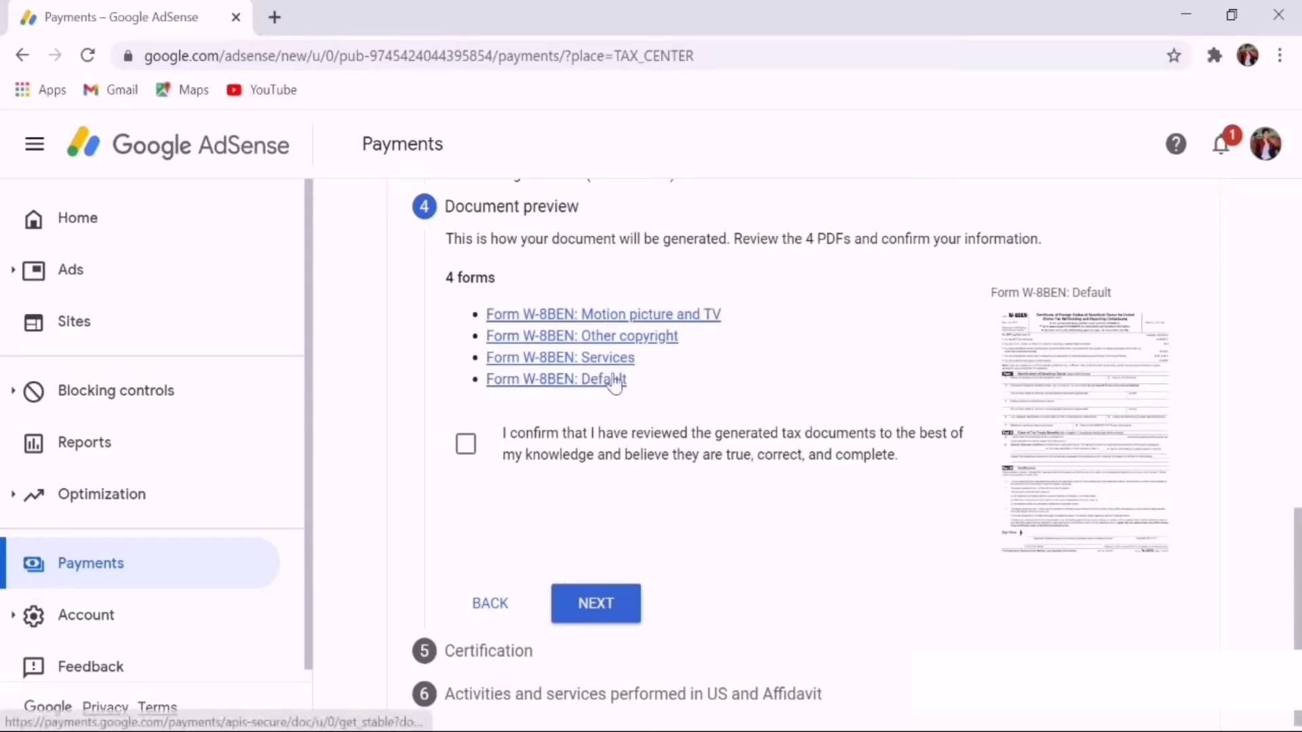
click(468, 447)
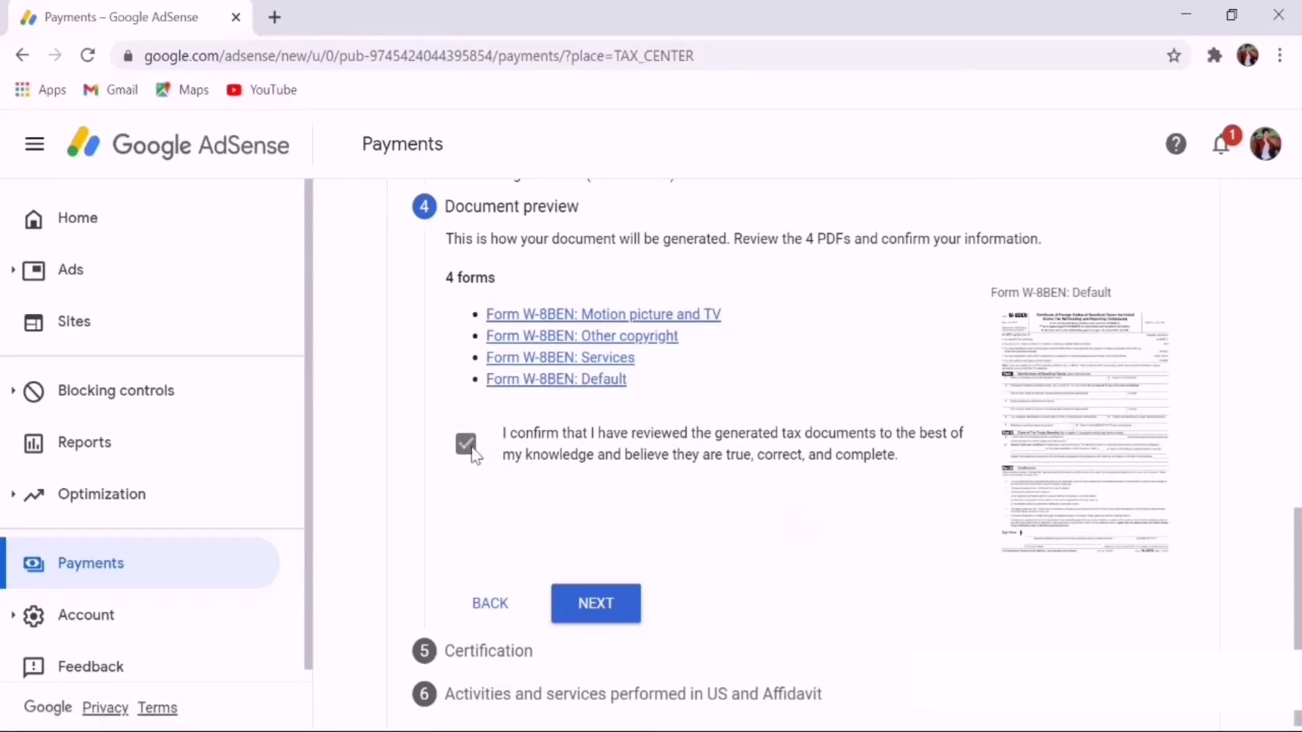
click(600, 605)
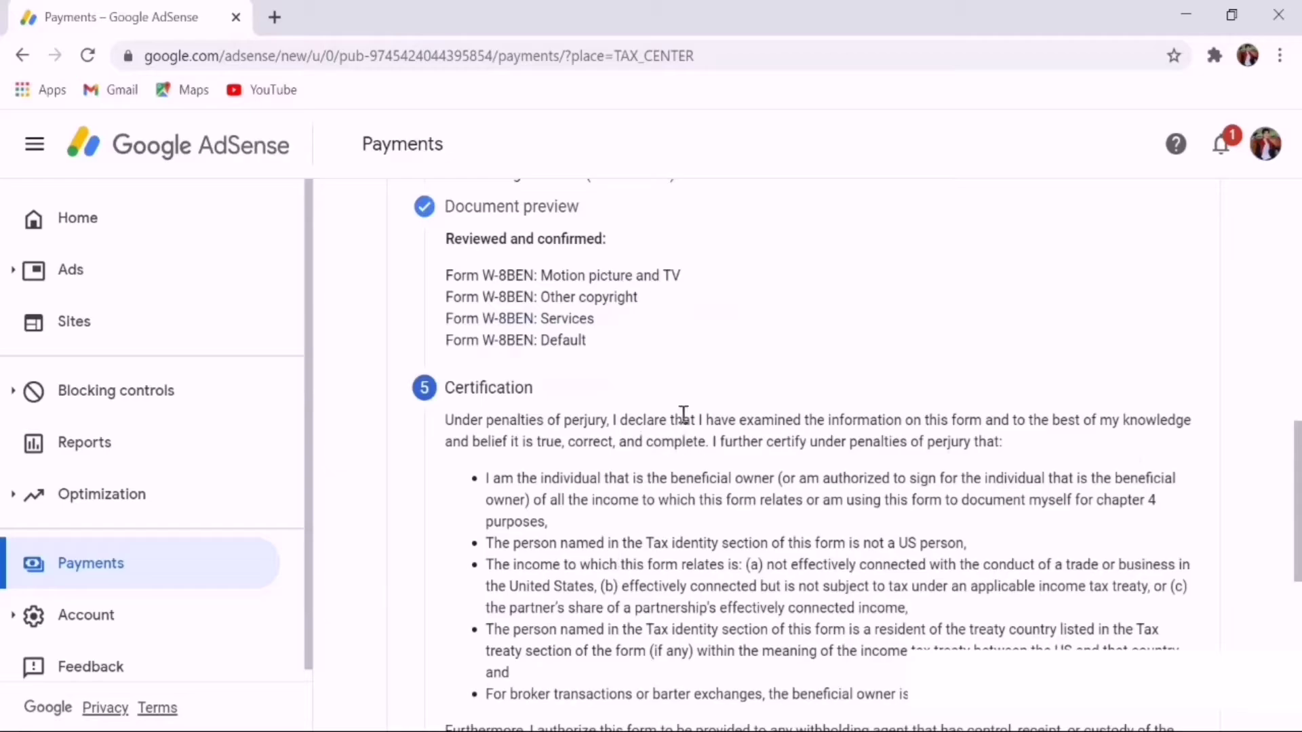
Sign the certification with the signer's full legal name, answer Yes as the signer, and continue
scroll(683, 415, down, 2)
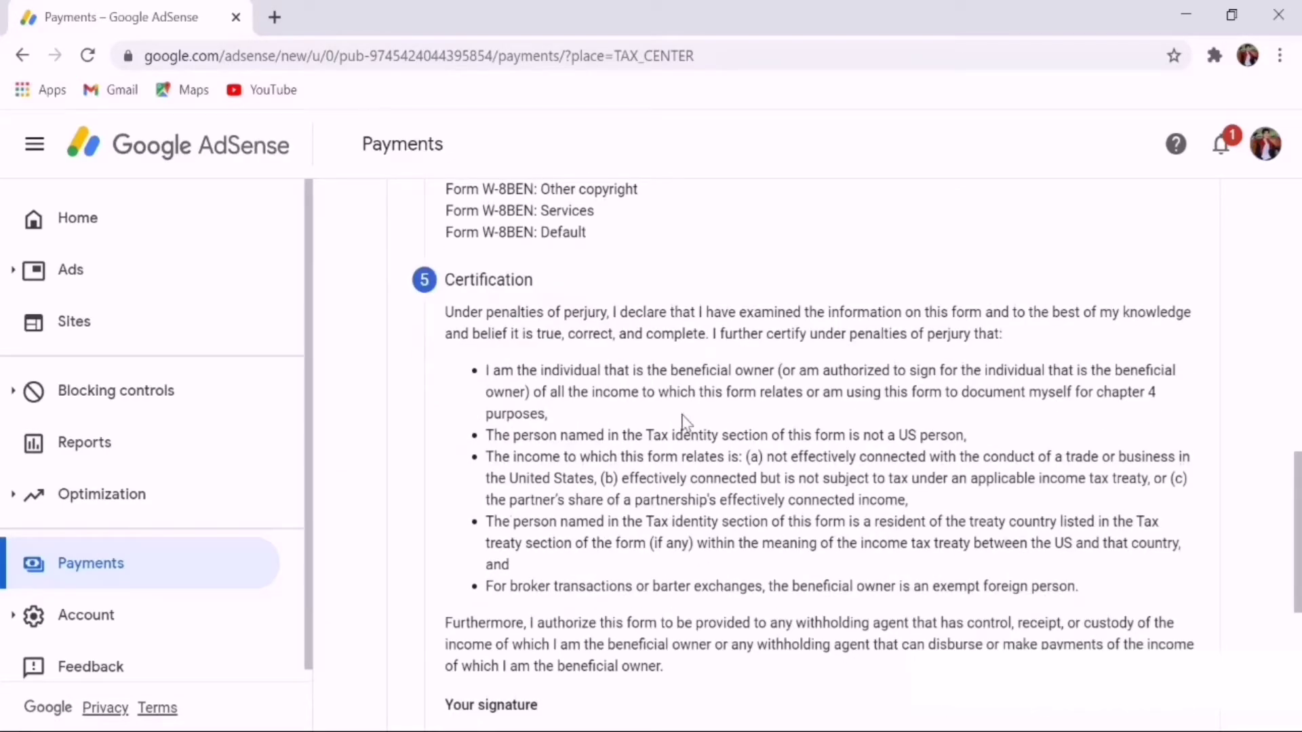
scroll(683, 421, down, 5)
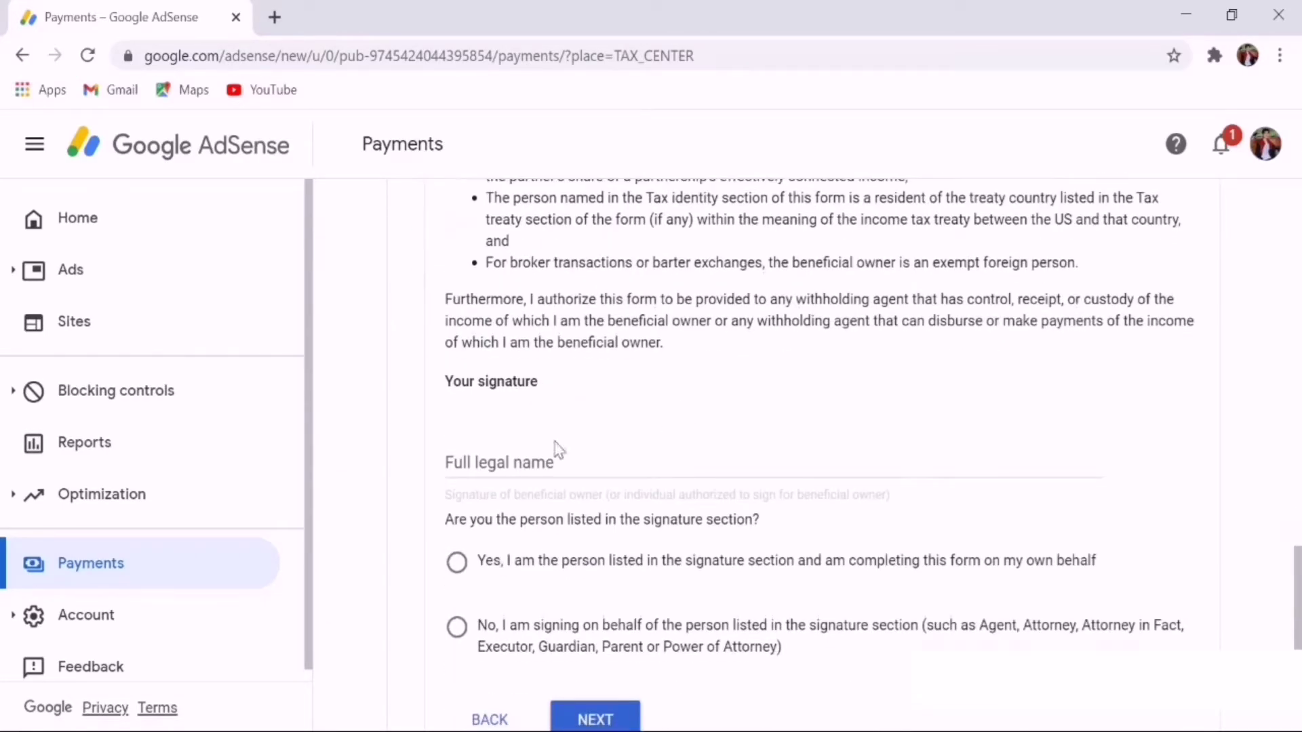
click(517, 463)
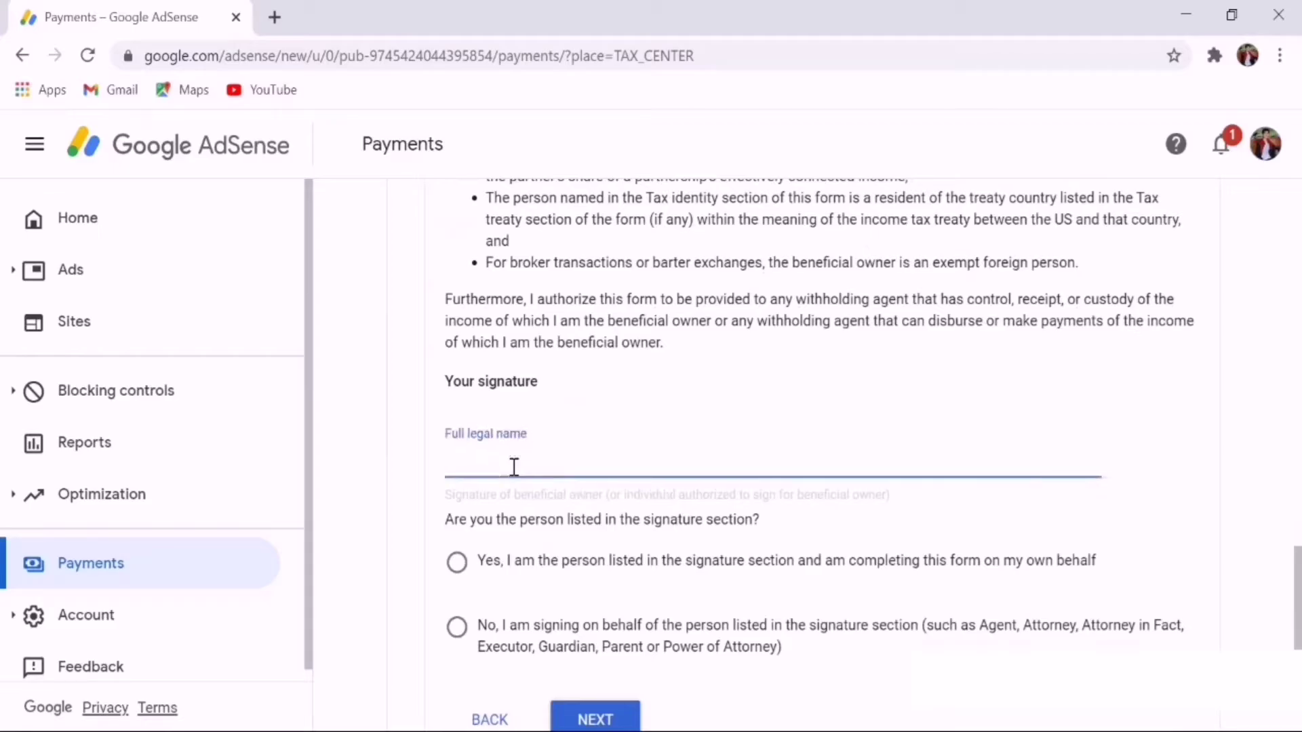
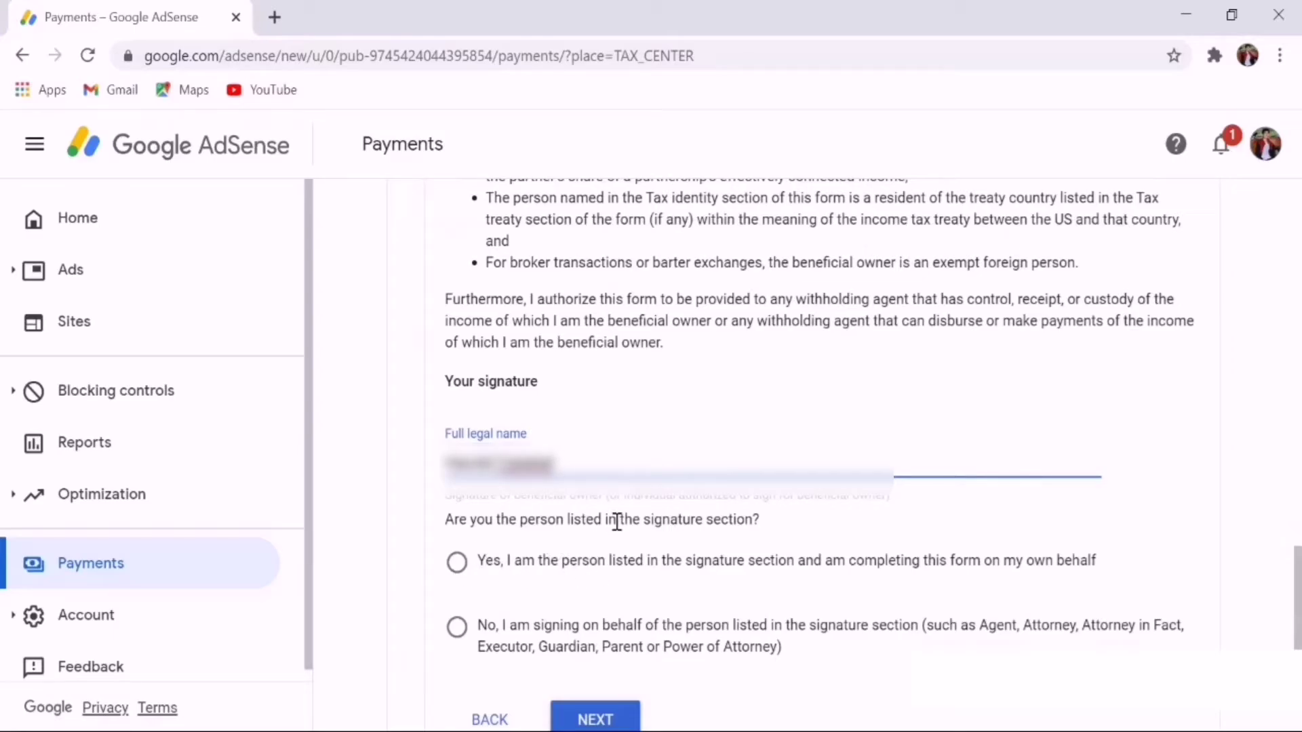
scroll(748, 529, down, 1)
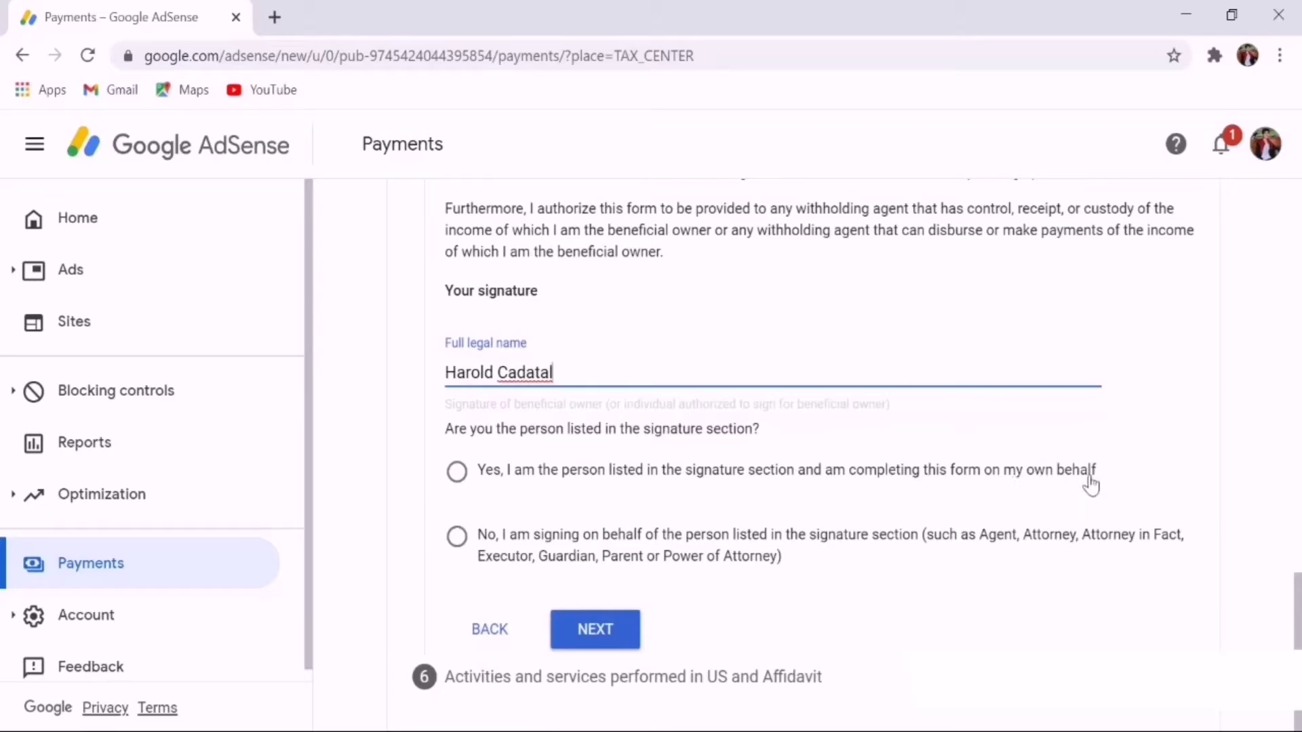
click(457, 471)
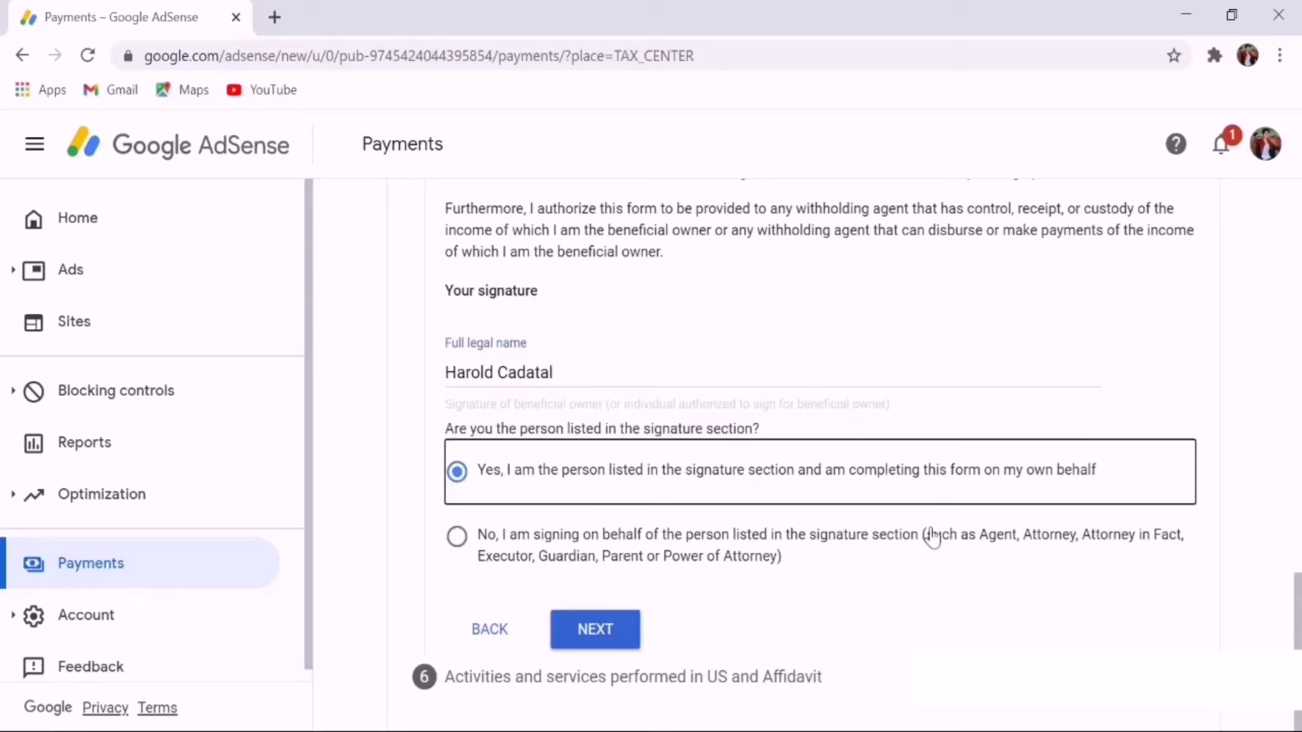
click(625, 644)
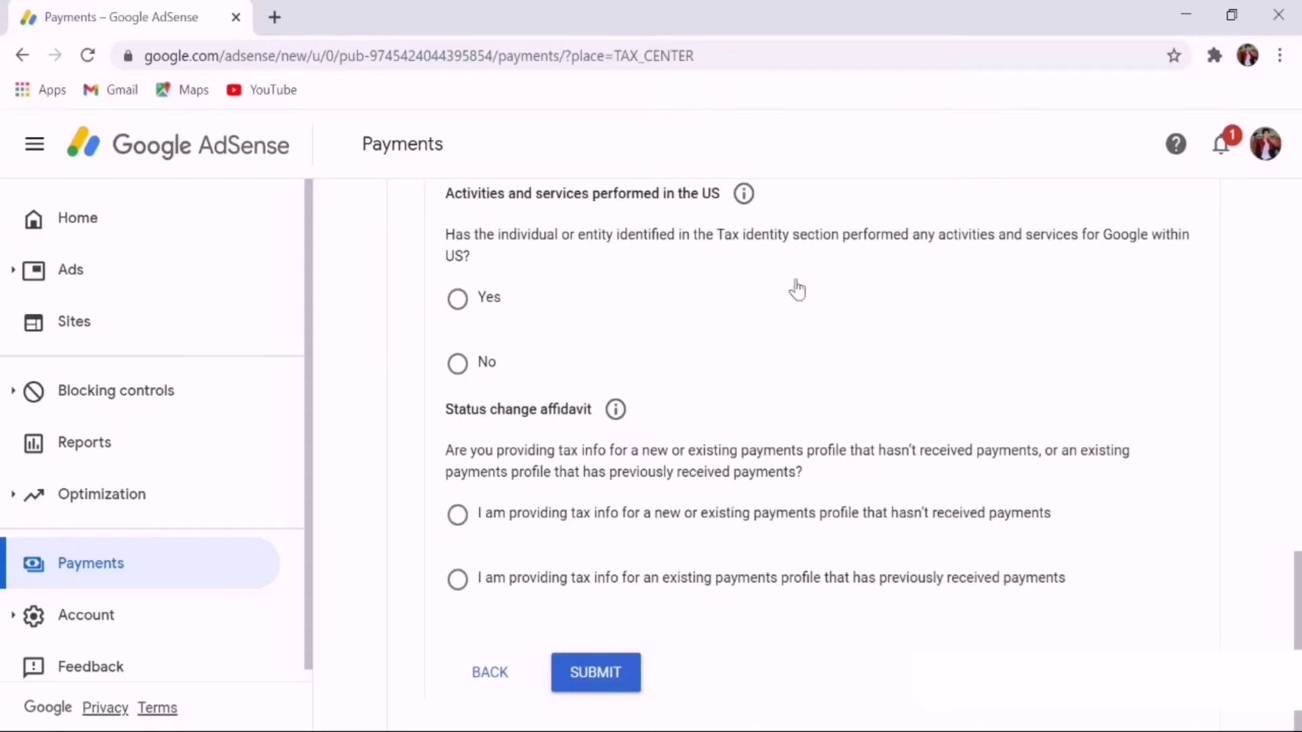
Answer No to US activities, confirm prior payments received, tick both certifications, and submit the W-8BEN
click(480, 371)
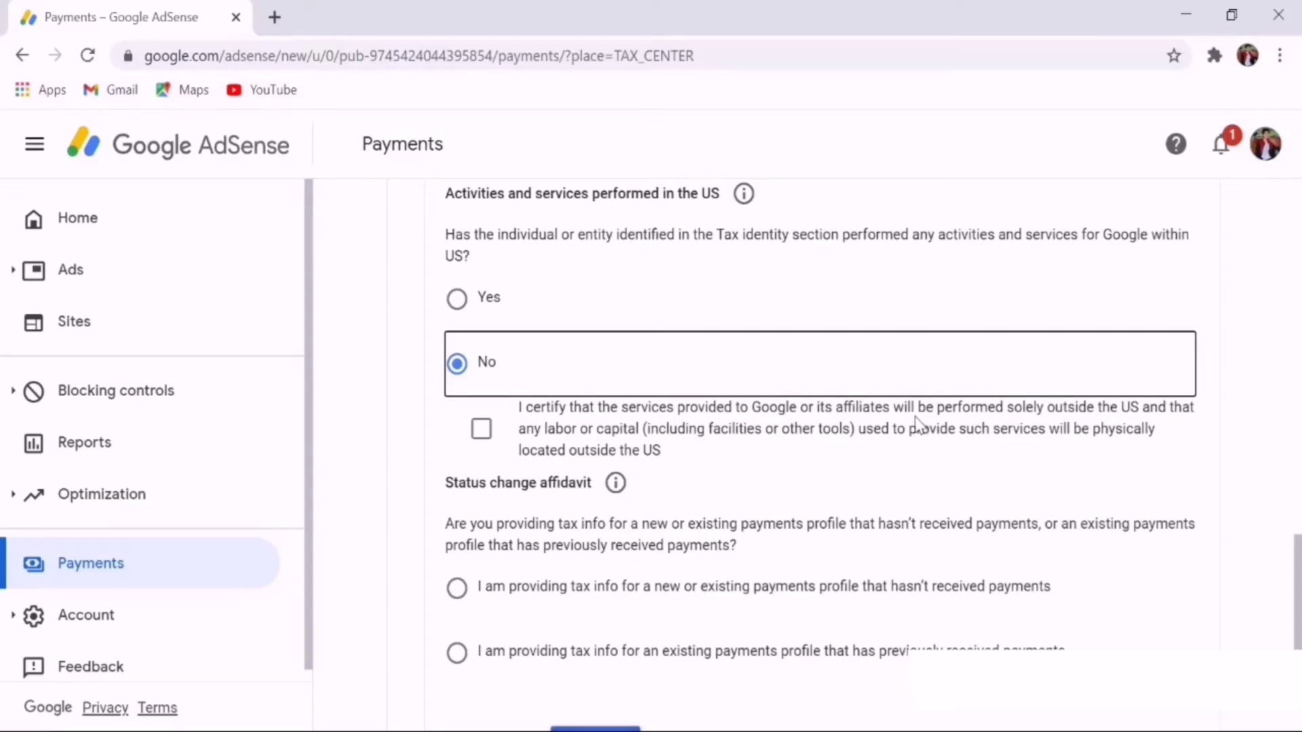
click(481, 434)
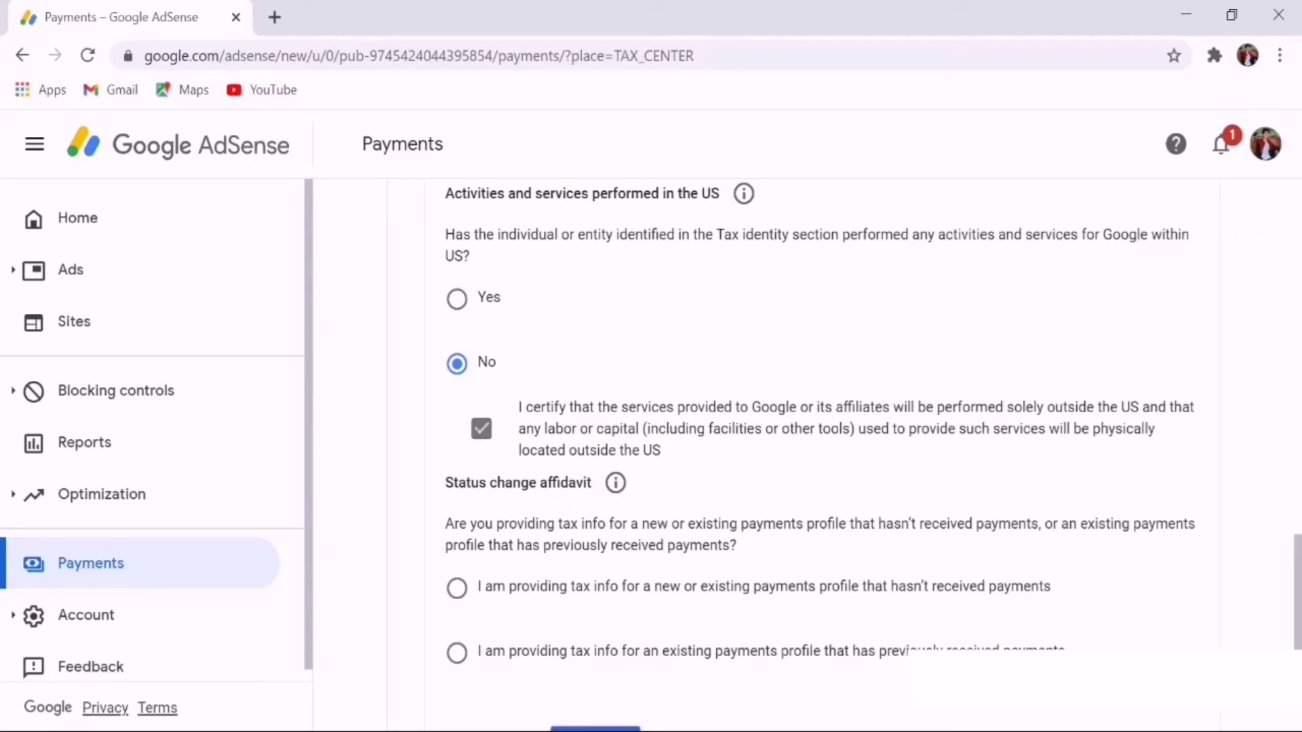
scroll(1044, 643, down, 1)
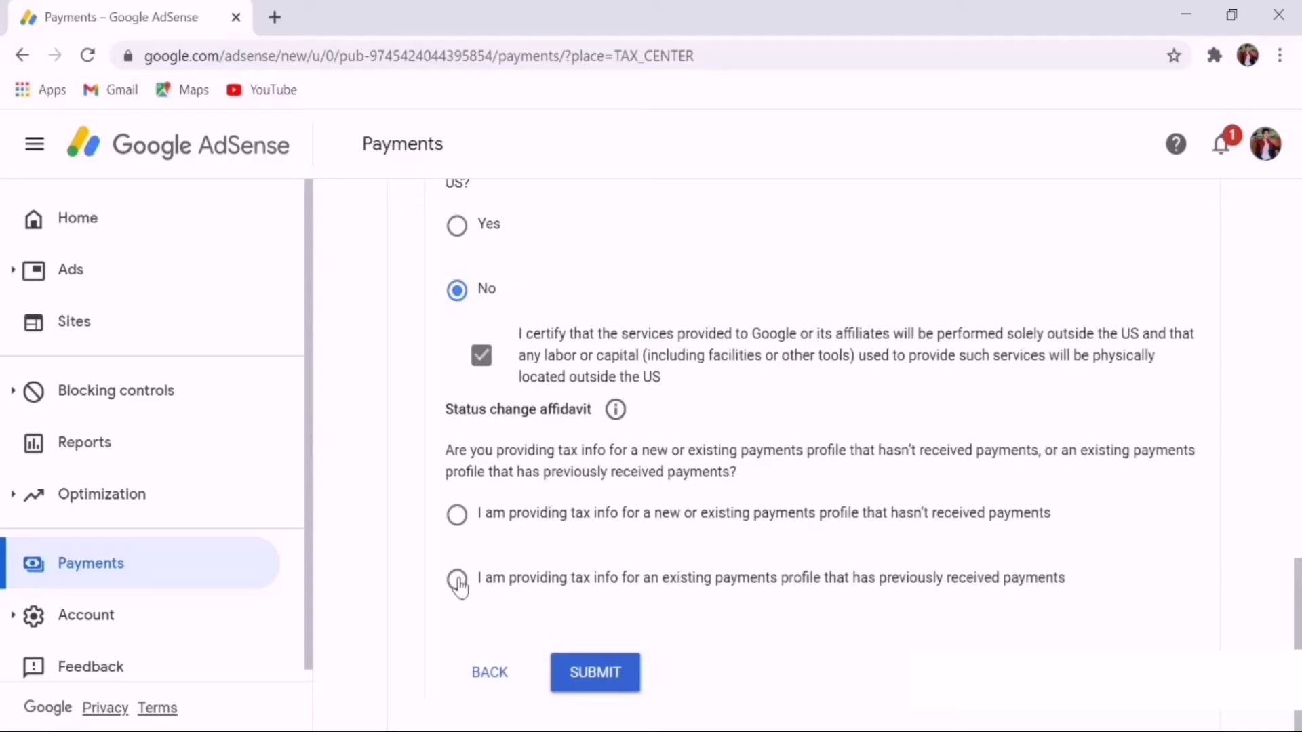
click(457, 580)
scroll(549, 558, down, 3)
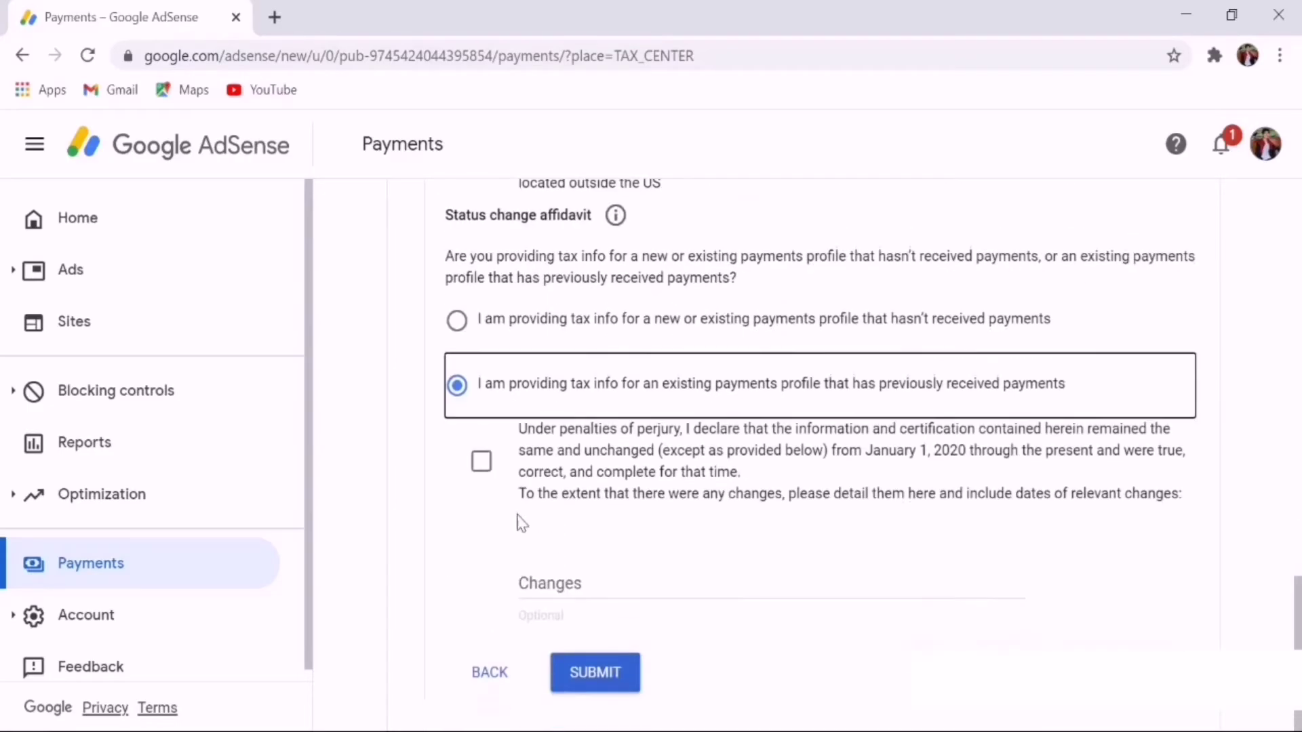
click(482, 464)
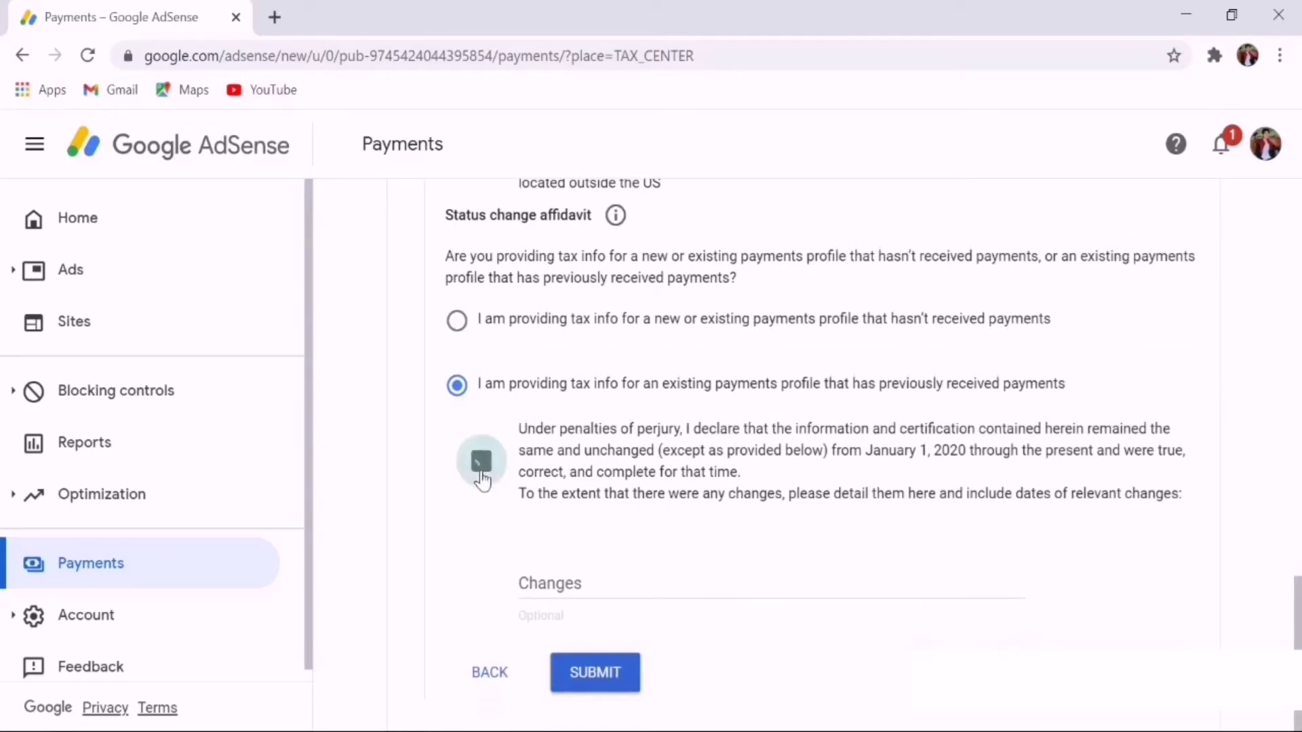
click(595, 678)
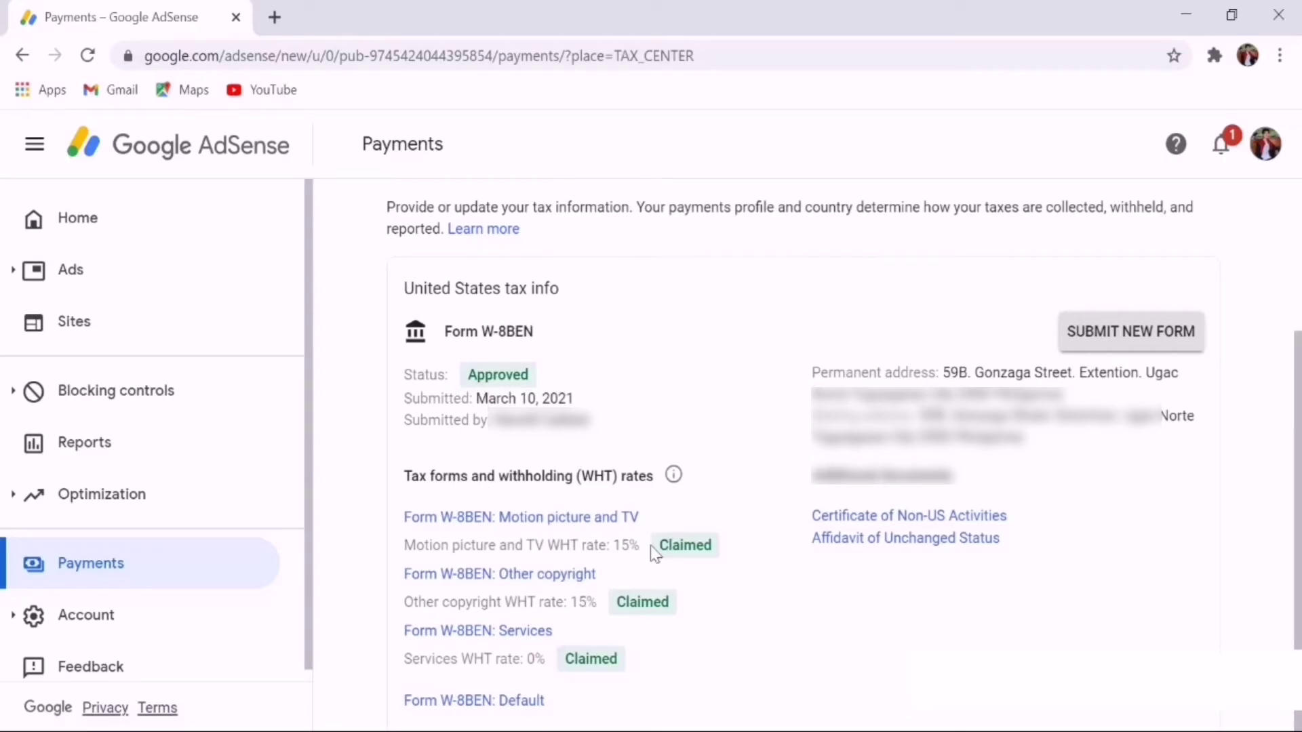
Highlight the 15% motion picture and other copyright rates on the approved W-8BEN
drag(404, 553, 709, 546)
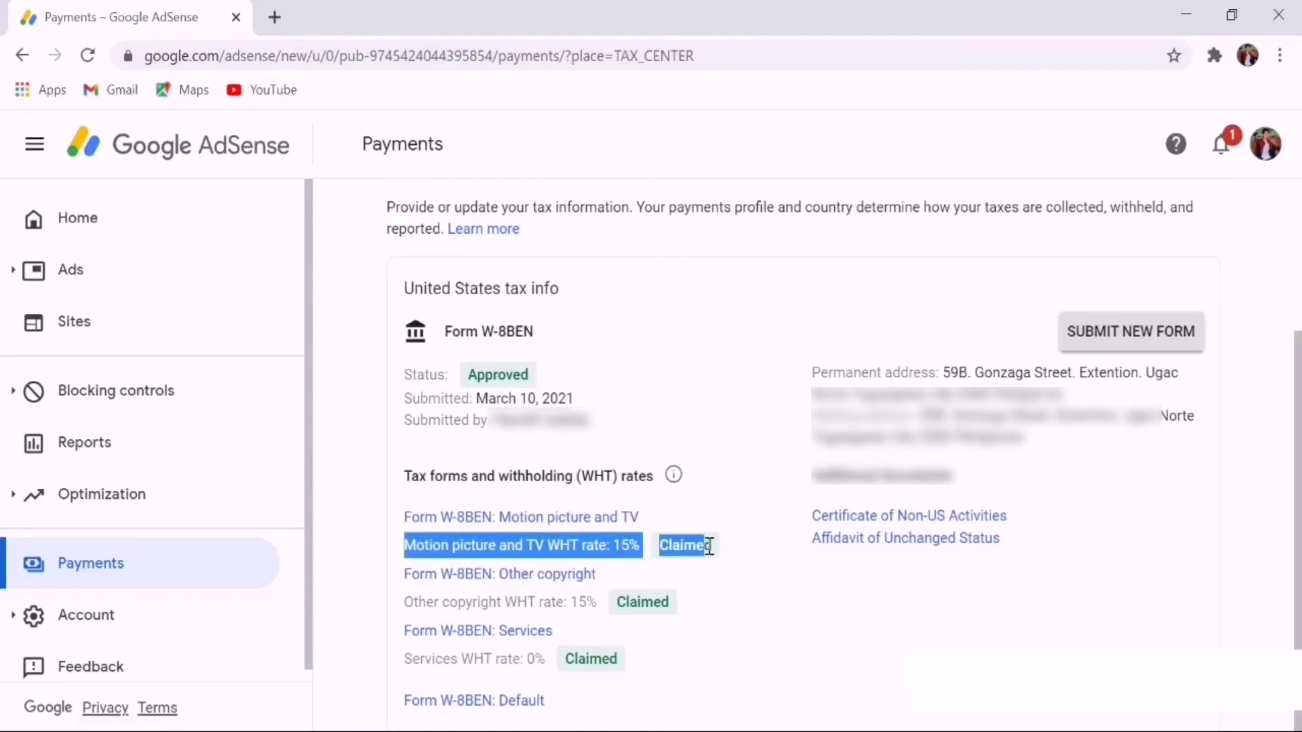
drag(577, 604, 695, 603)
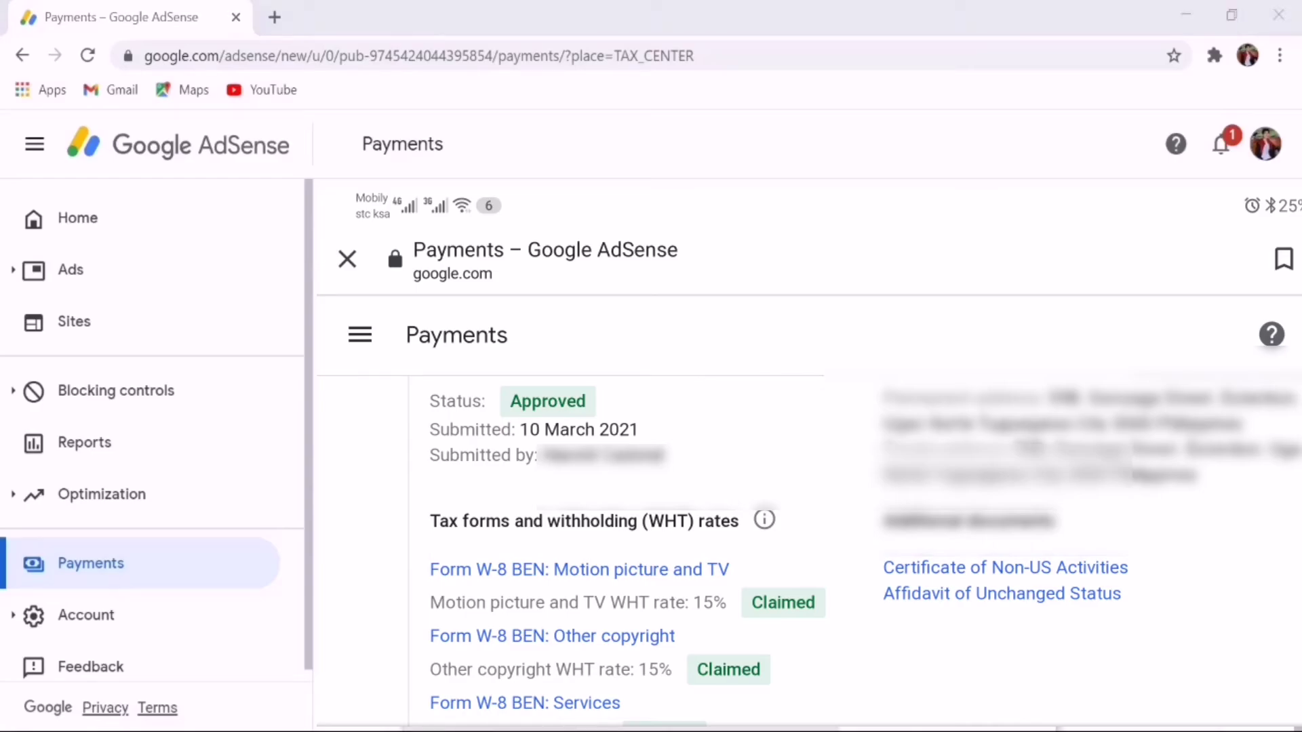
Refresh the Gmail inbox and open the Google Payments 'tax information approved' email
key(alt+Tab)
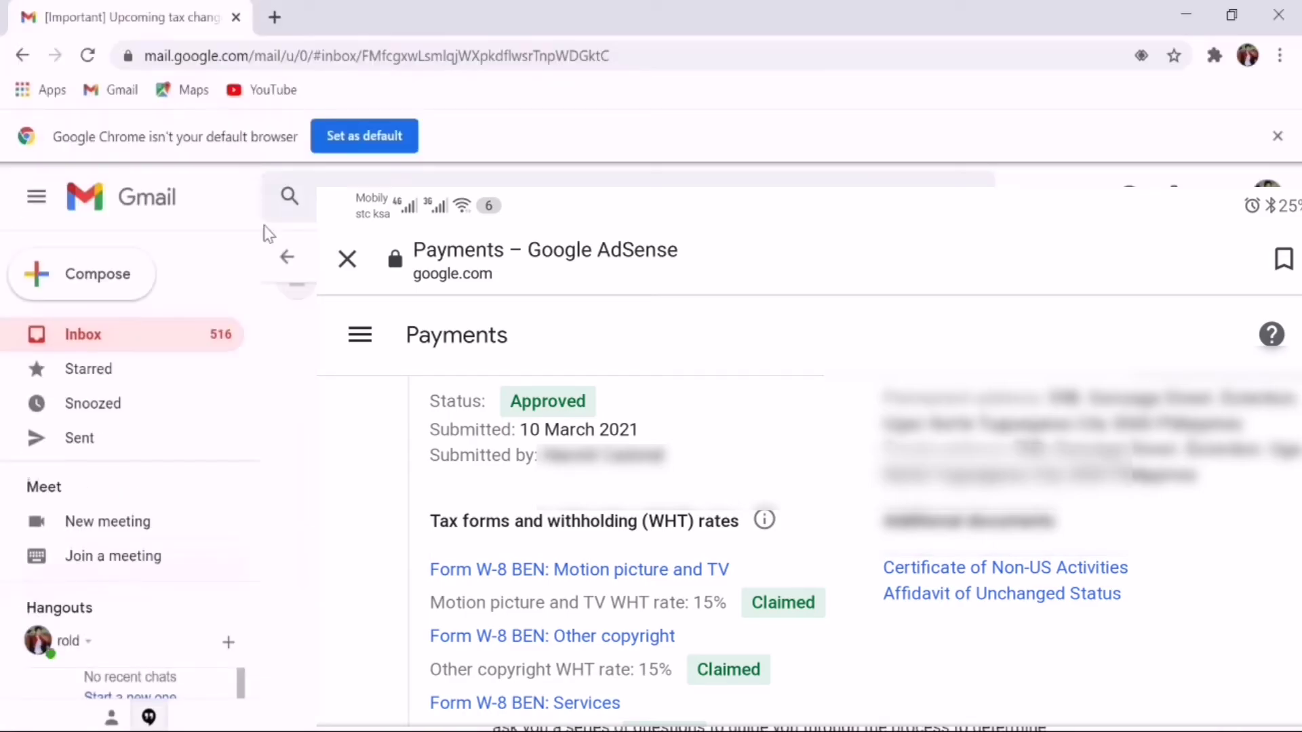
click(77, 341)
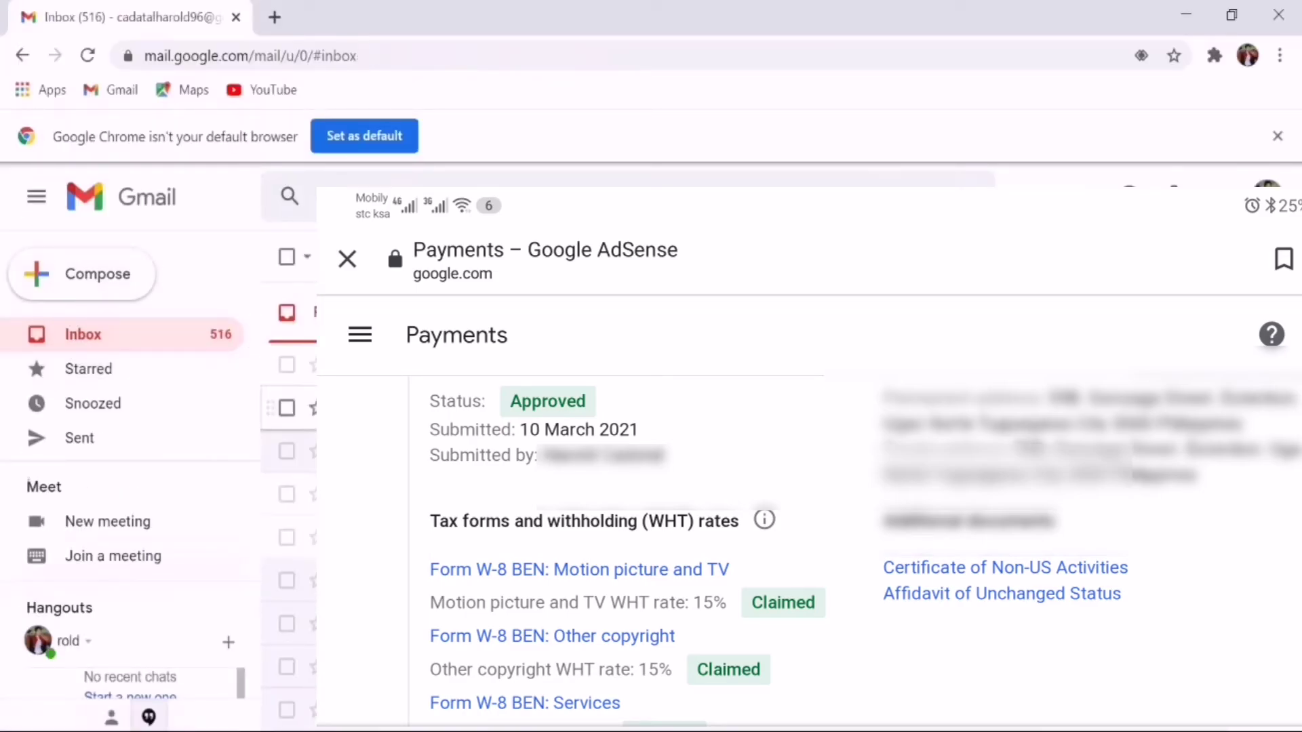
click(86, 56)
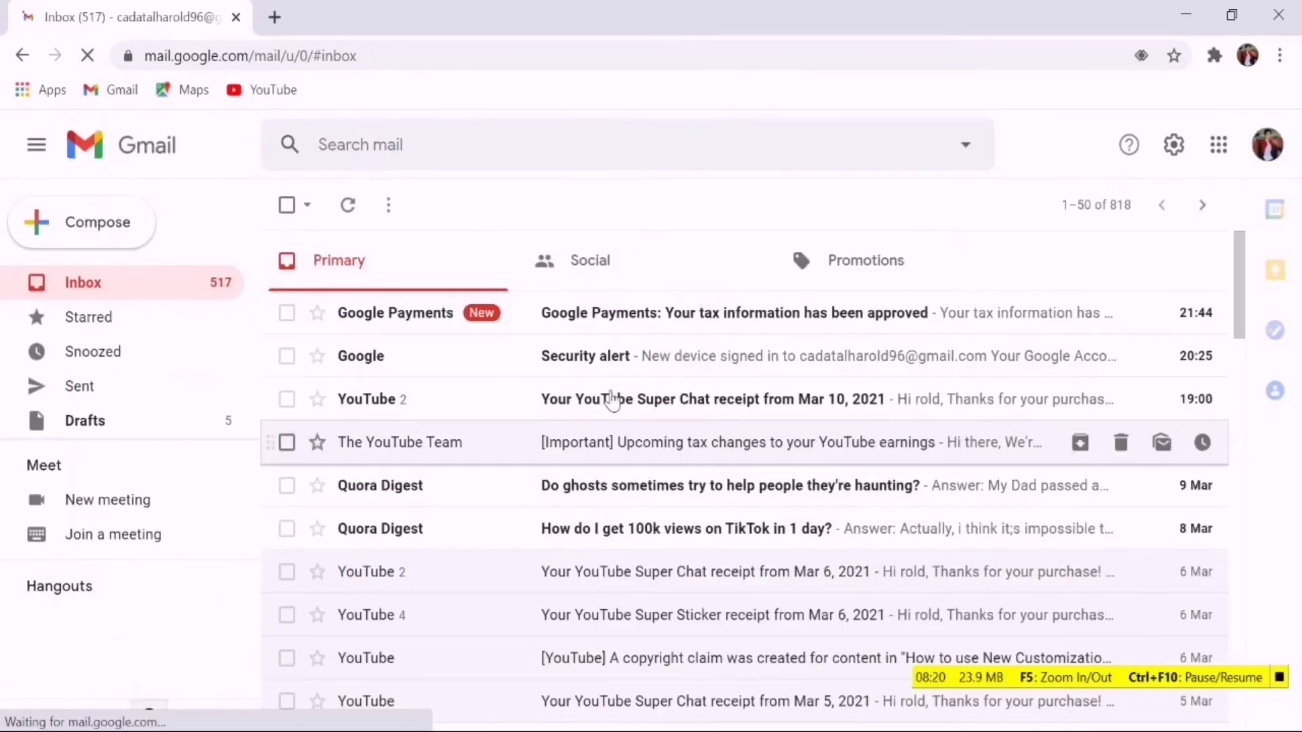
click(644, 313)
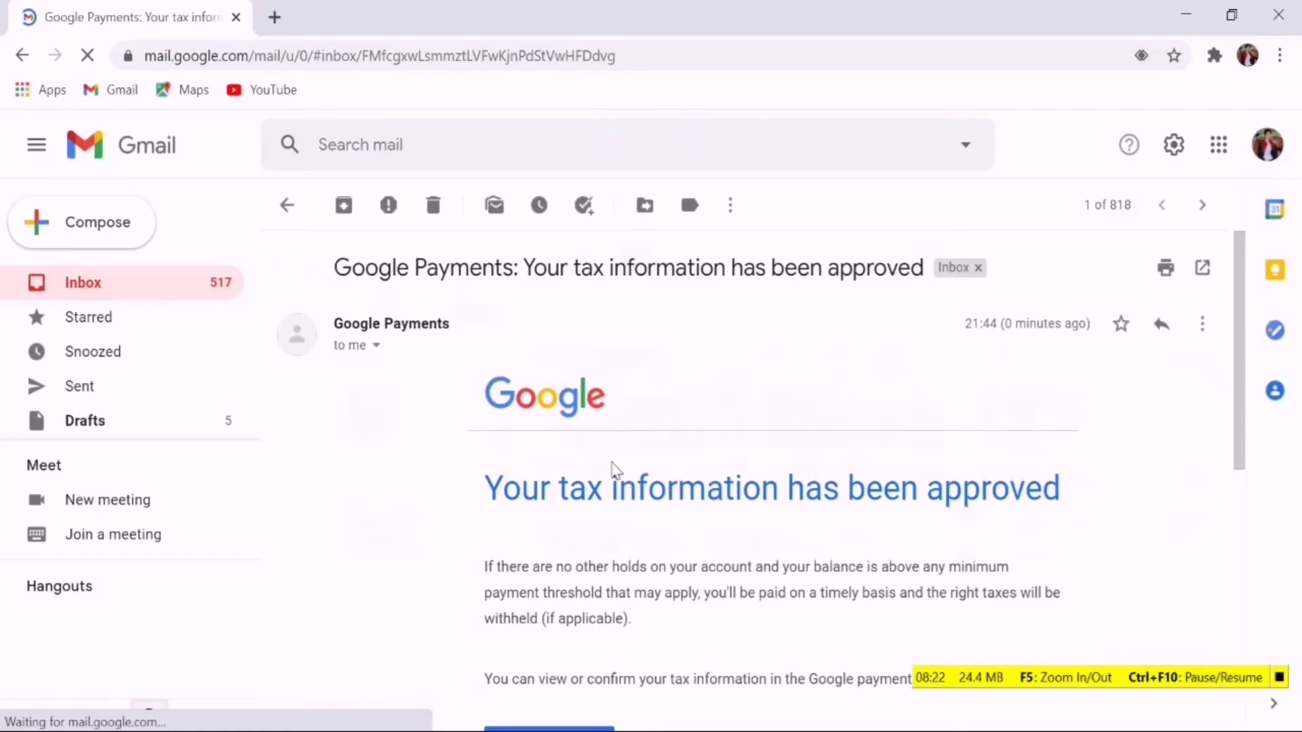